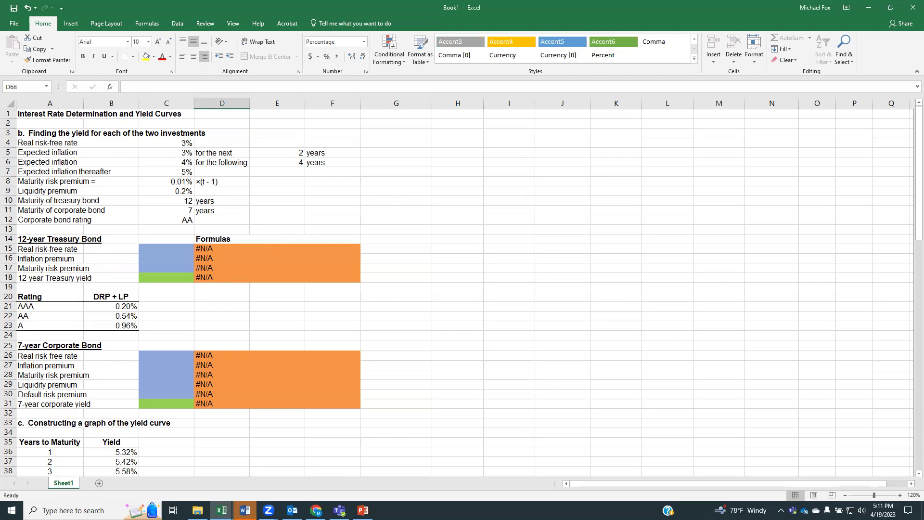
- Link the 12-year Treasury bond's real risk-free rate in C15 to the input rate with =C4
{"action": "left_click", "coordinate": [448, 162]}
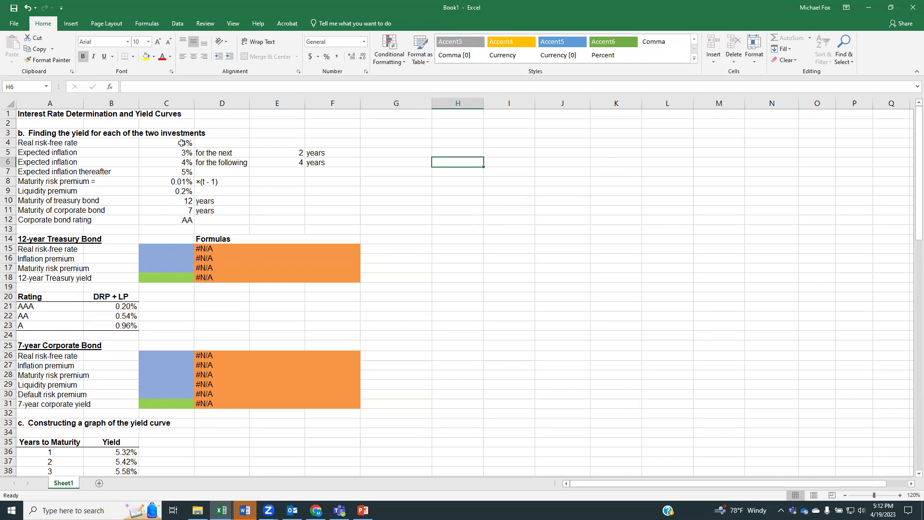
{"action": "left_click", "coordinate": [167, 247]}
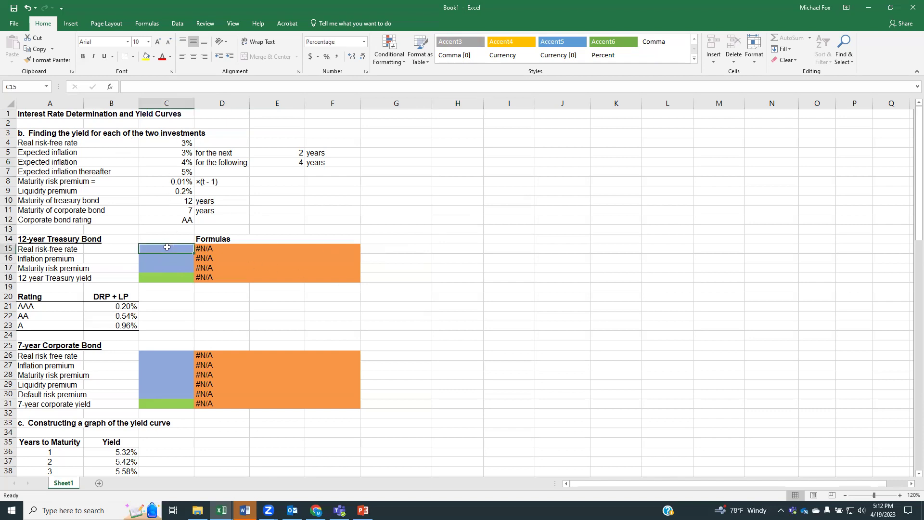
{"action": "type", "text": "="}
{"action": "left_click", "coordinate": [159, 143]}
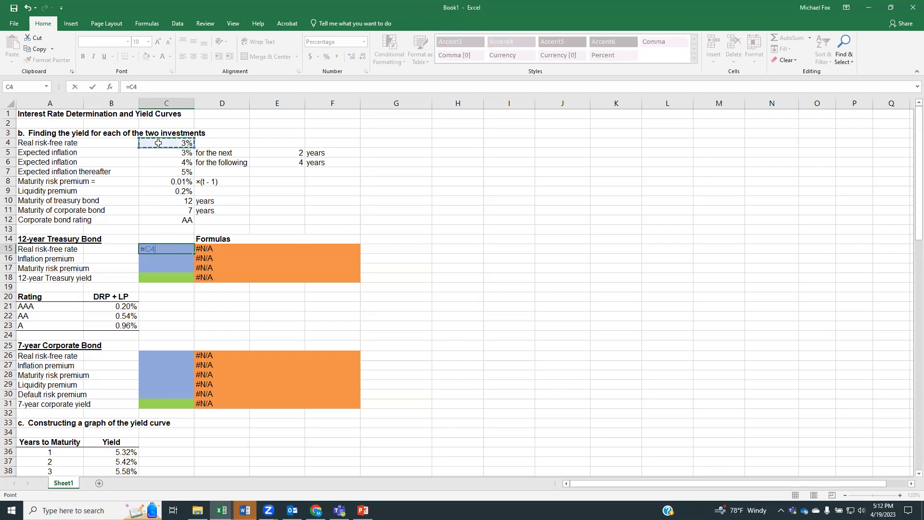
{"action": "key", "text": "Return"}
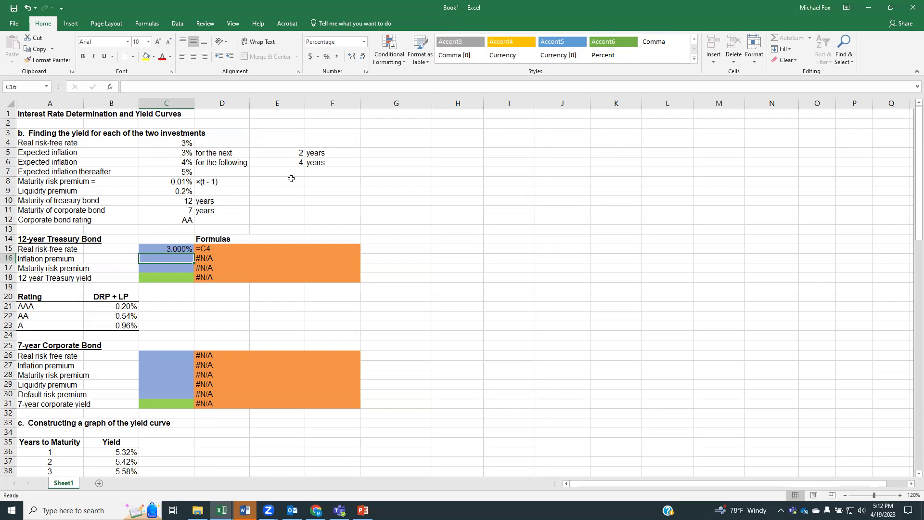
{"action": "left_click", "coordinate": [278, 170]}
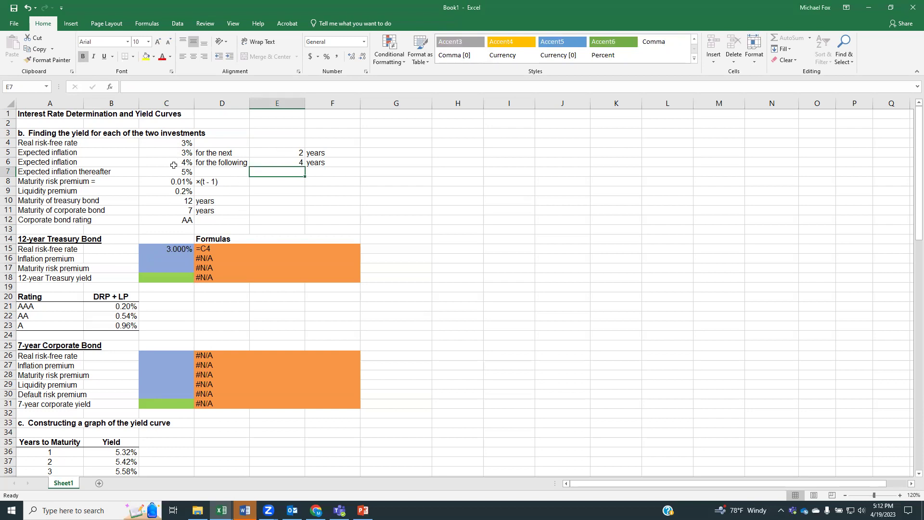
{"action": "double_click", "coordinate": [286, 162]}
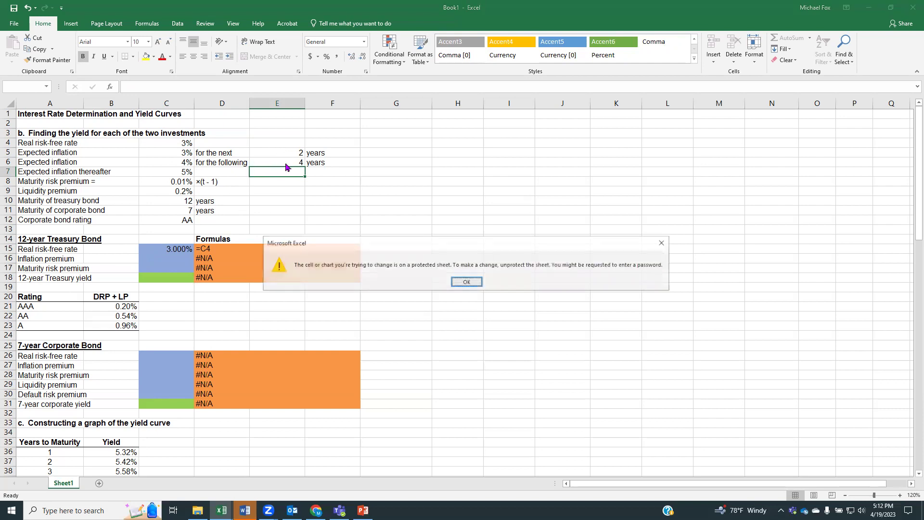
{"action": "left_click", "coordinate": [486, 284]}
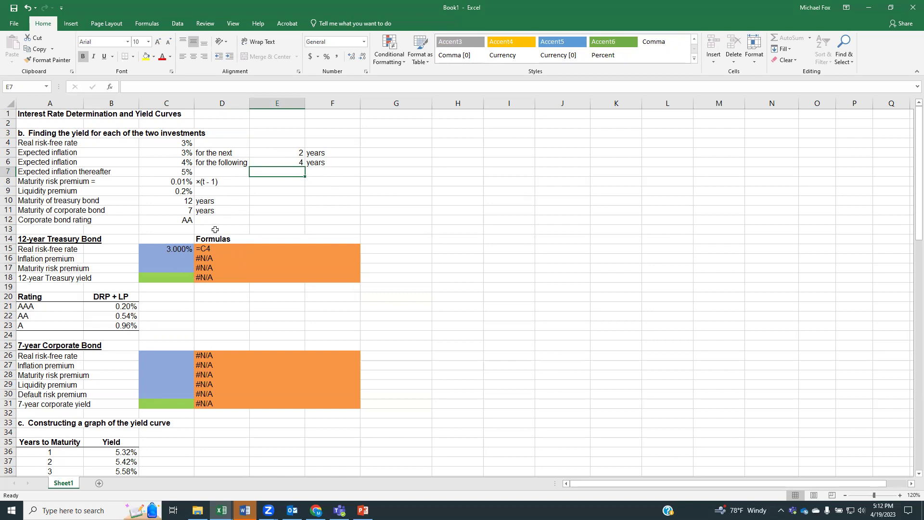
- Enter the Treasury bond's weighted inflation sum in C16 as =(C5*E5)+(C6*E6)+(C7*6)
{"action": "left_click", "coordinate": [164, 257]}
{"action": "type", "text": "=("}
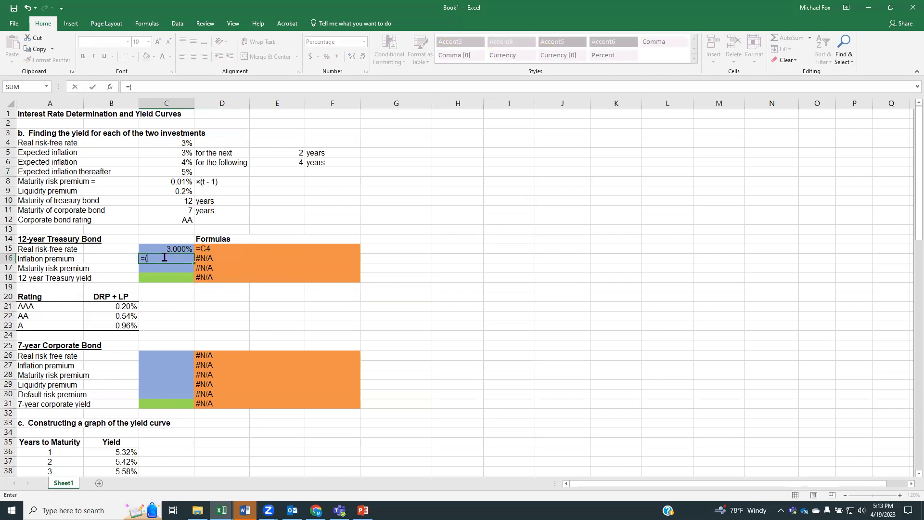
{"action": "left_click", "coordinate": [156, 153]}
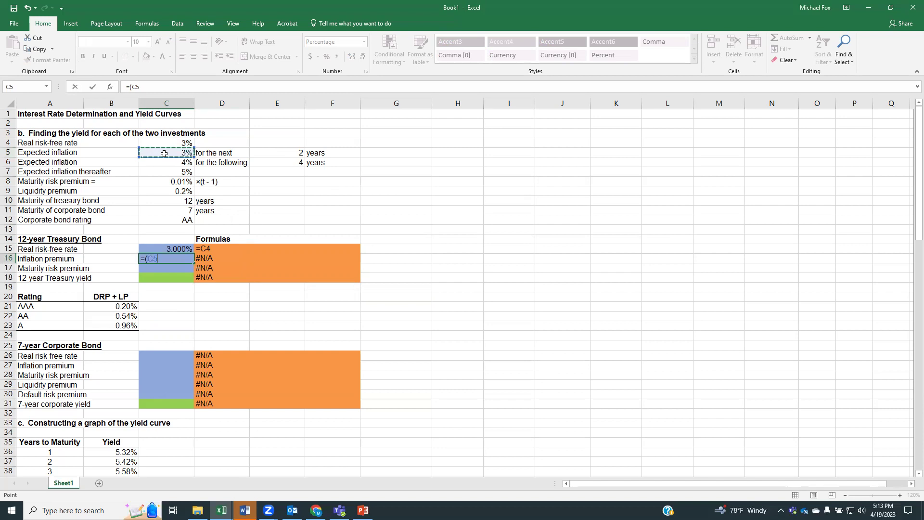
{"action": "type", "text": "*"}
{"action": "left_click", "coordinate": [275, 154]}
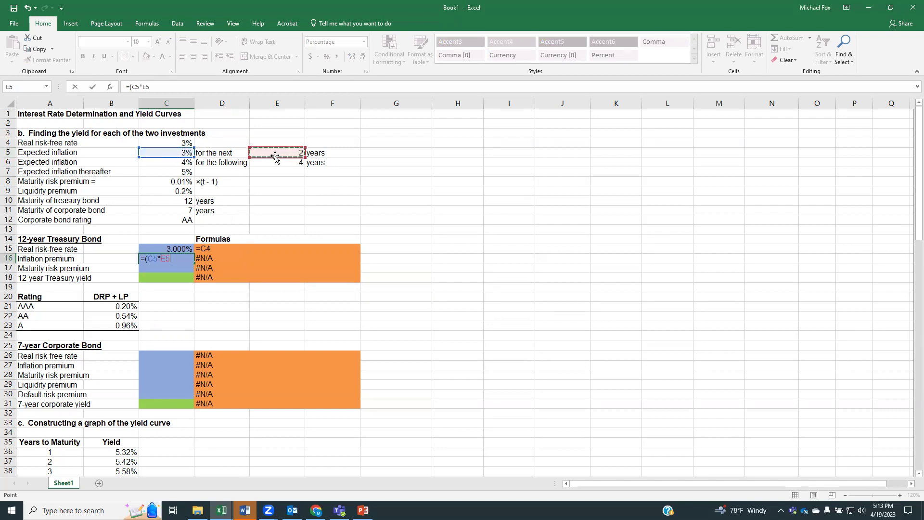
{"action": "type", "text": ")"}
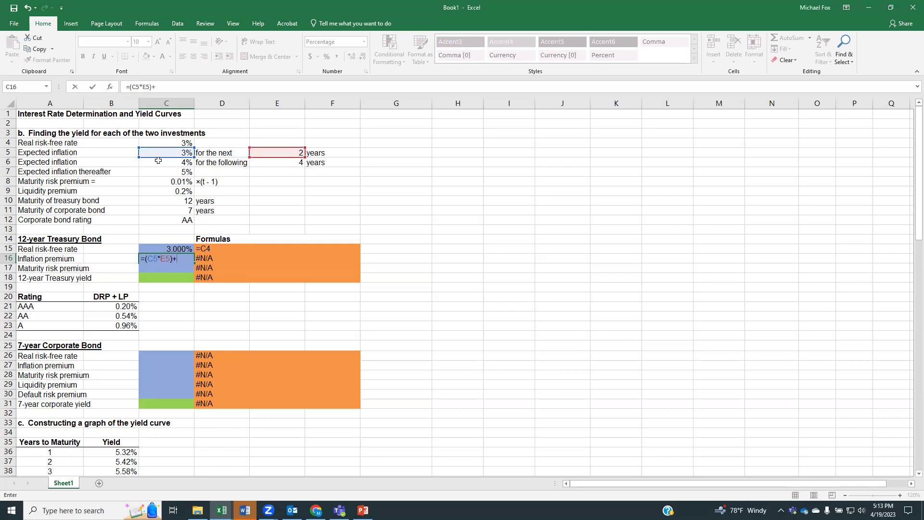
{"action": "type", "text": "+("}
{"action": "left_click", "coordinate": [154, 164]}
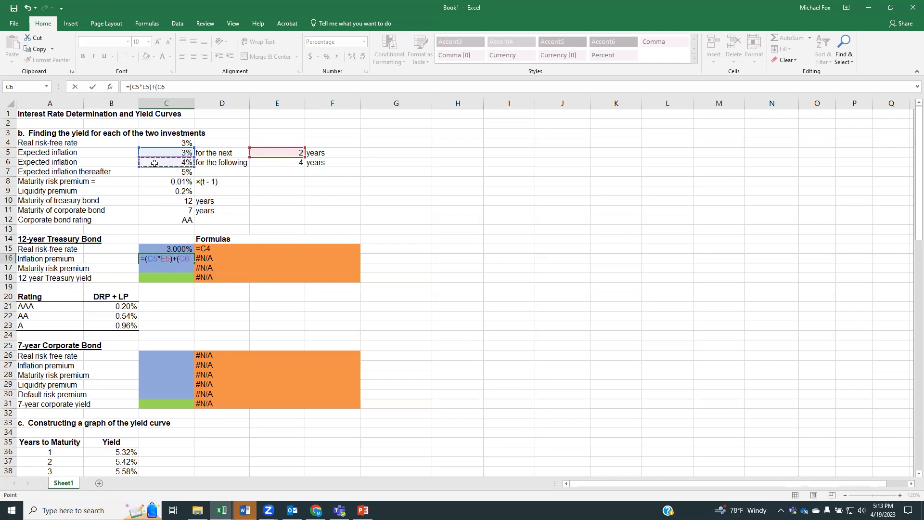
{"action": "type", "text": "*"}
{"action": "left_click", "coordinate": [276, 162]}
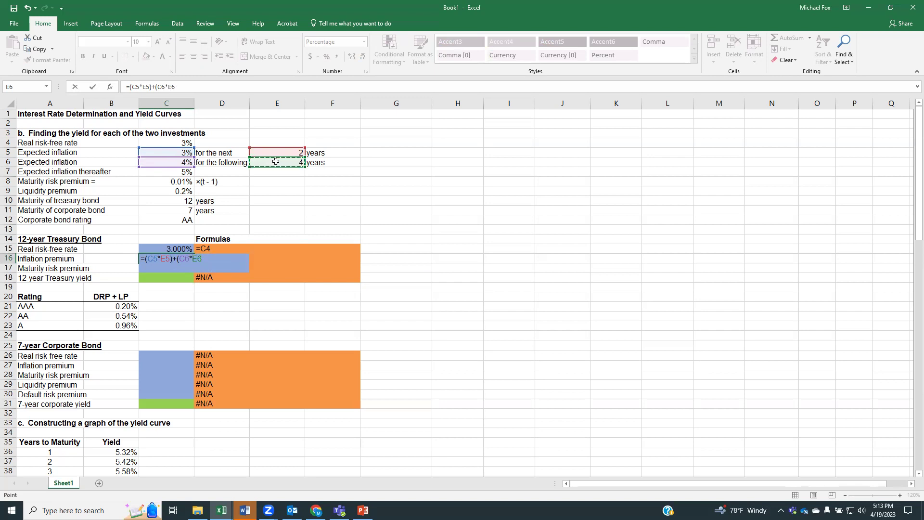
{"action": "type", "text": ")+("}
{"action": "left_click", "coordinate": [164, 173]}
{"action": "type", "text": "*"}
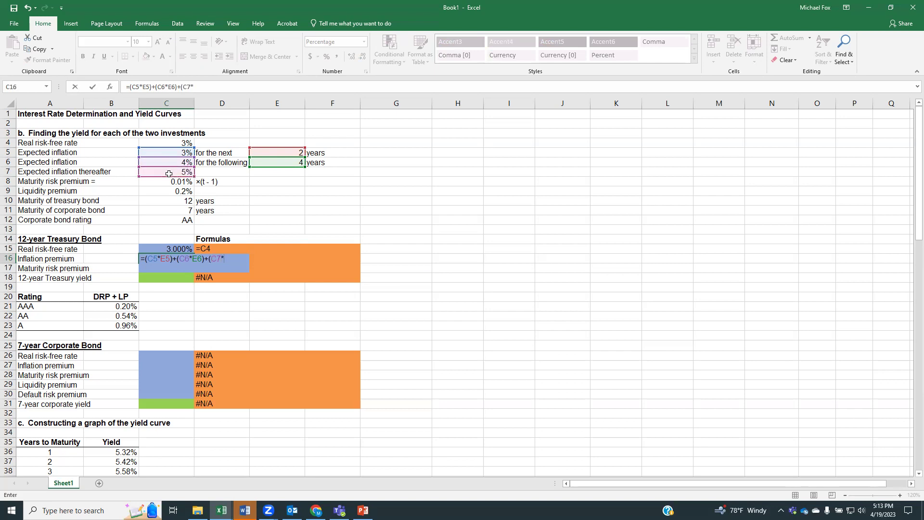
{"action": "type", "text": "6"}
- Enclose the inflation sum in C16 in outer parentheses and divide it by the Treasury bond's maturity in C10
{"action": "left_click", "coordinate": [129, 87]}
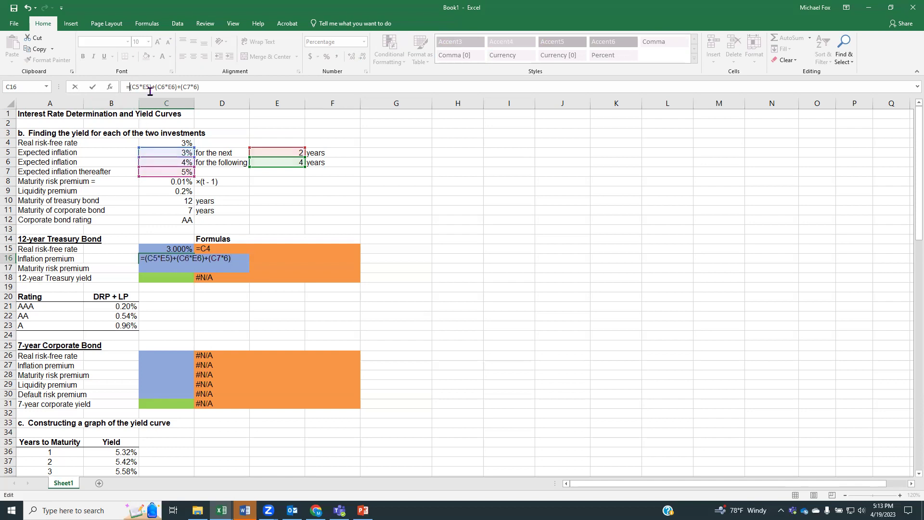
{"action": "type", "text": "("}
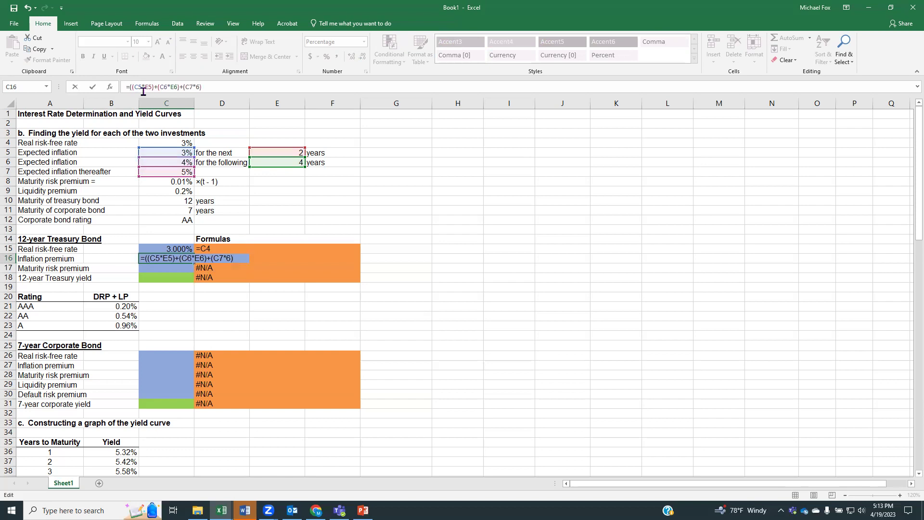
{"action": "left_click", "coordinate": [200, 90]}
{"action": "type", "text": ")/"}
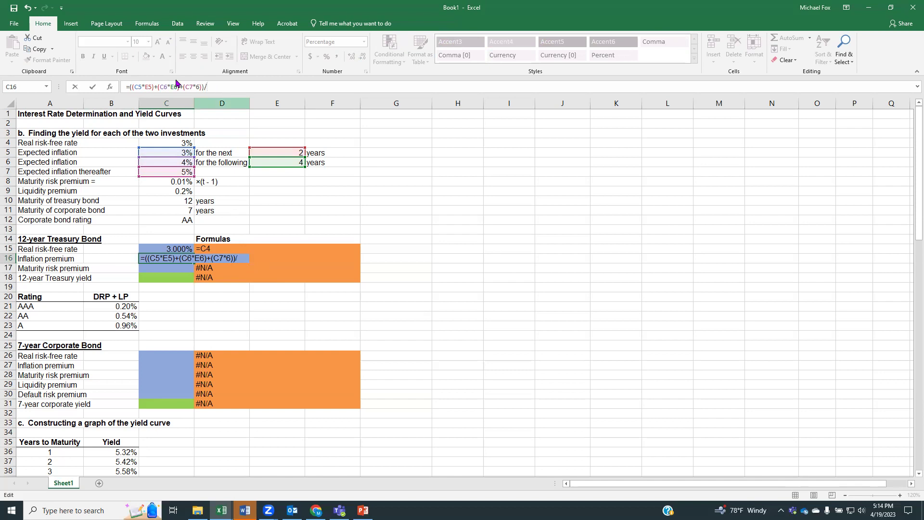
{"action": "left_click", "coordinate": [161, 200]}
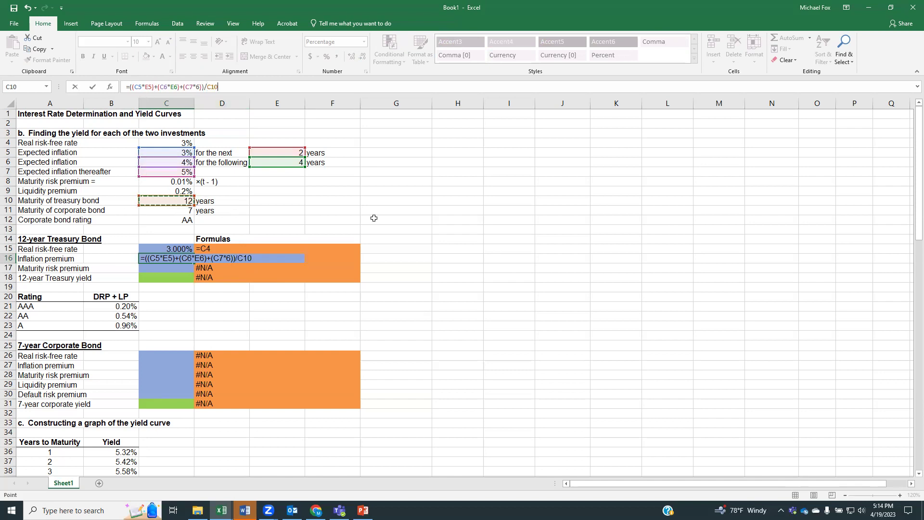
{"action": "key", "text": "Return"}
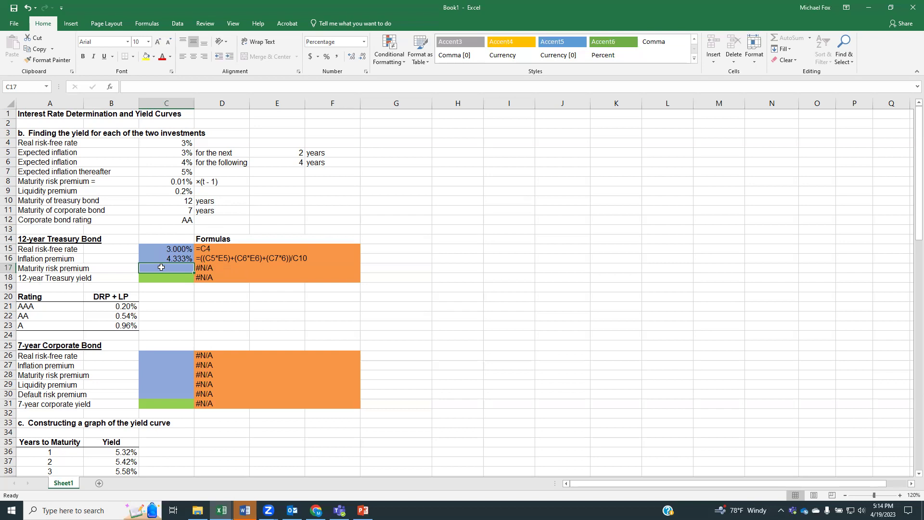
- Calculate the Treasury bond's maturity risk premium in C17 with =C8*(C10-1)
{"action": "type", "text": "="}
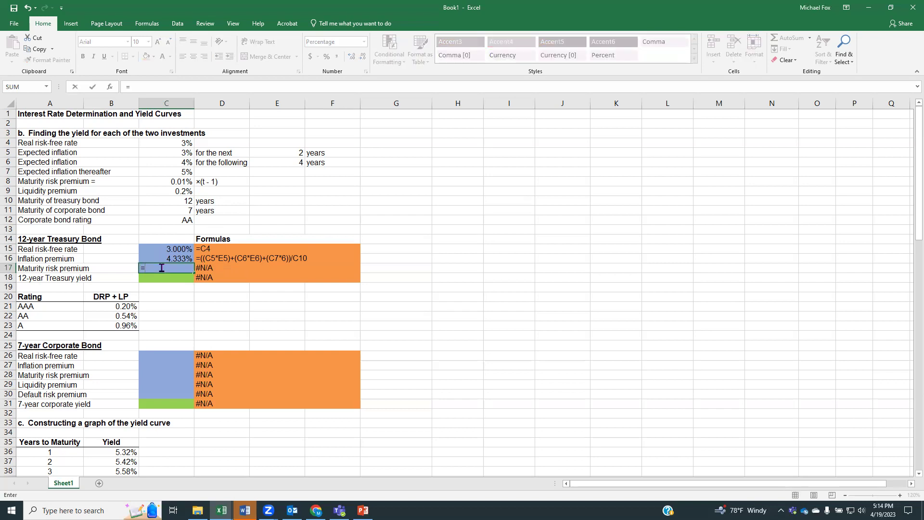
{"action": "left_click", "coordinate": [164, 180]}
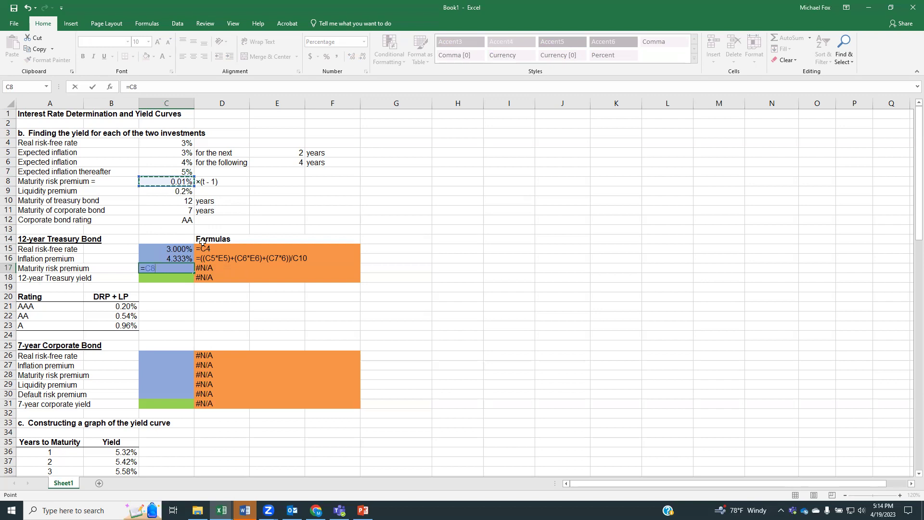
{"action": "type", "text": "*("}
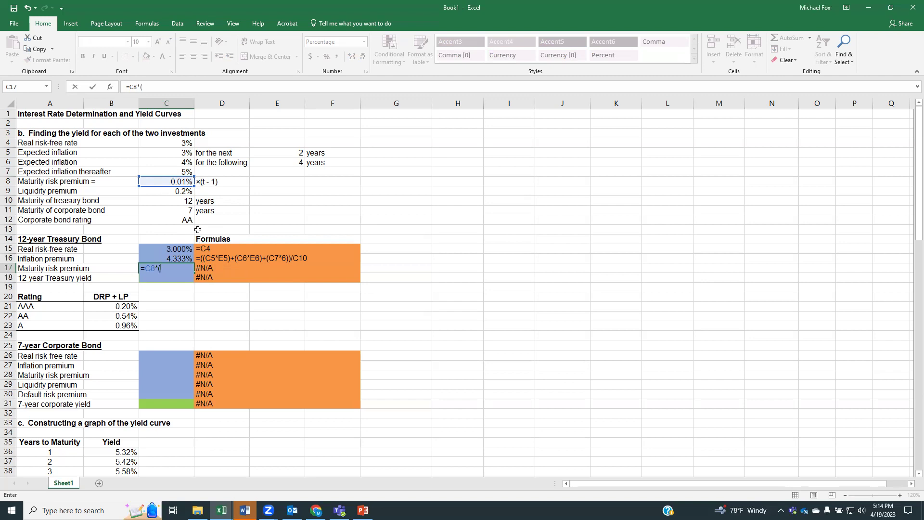
{"action": "left_click", "coordinate": [146, 200]}
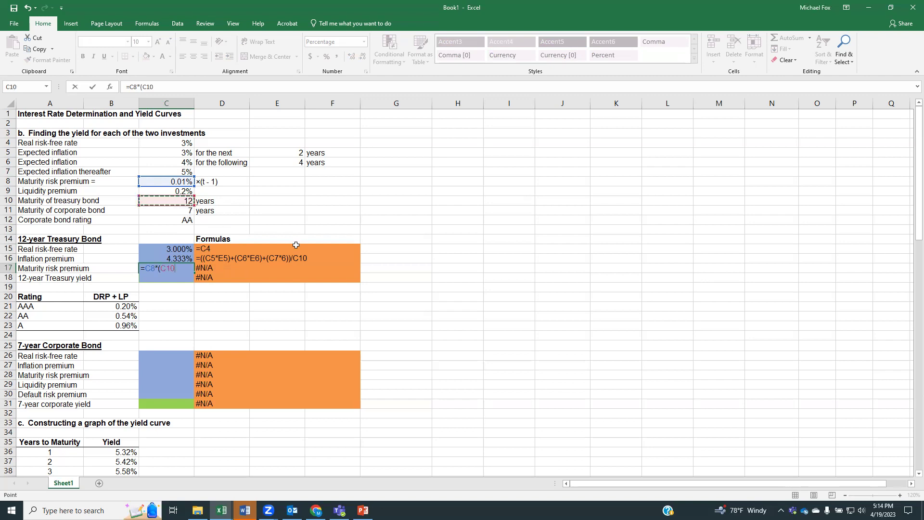
{"action": "type", "text": "-1)"}
{"action": "key", "text": "Return"}
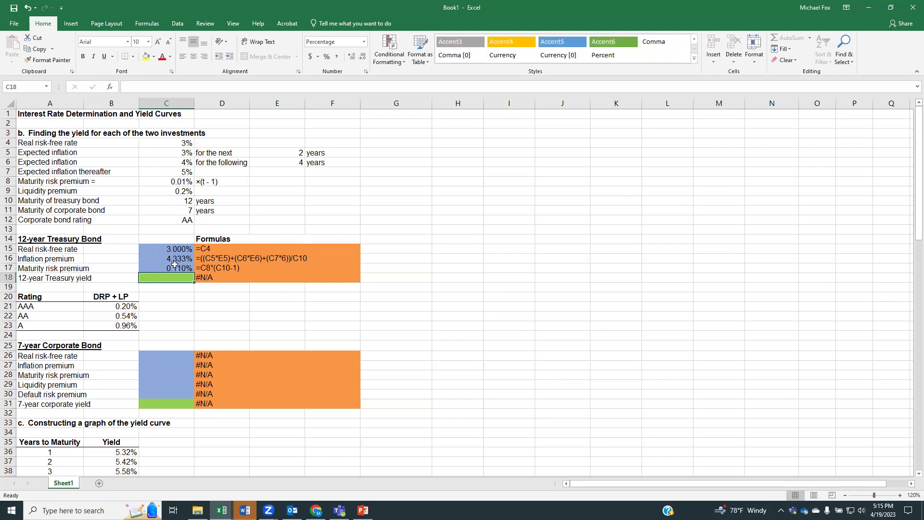
- Compute the 12-year Treasury yield in C18 as the sum of C15:C17
{"action": "type", "text": "=sum("}
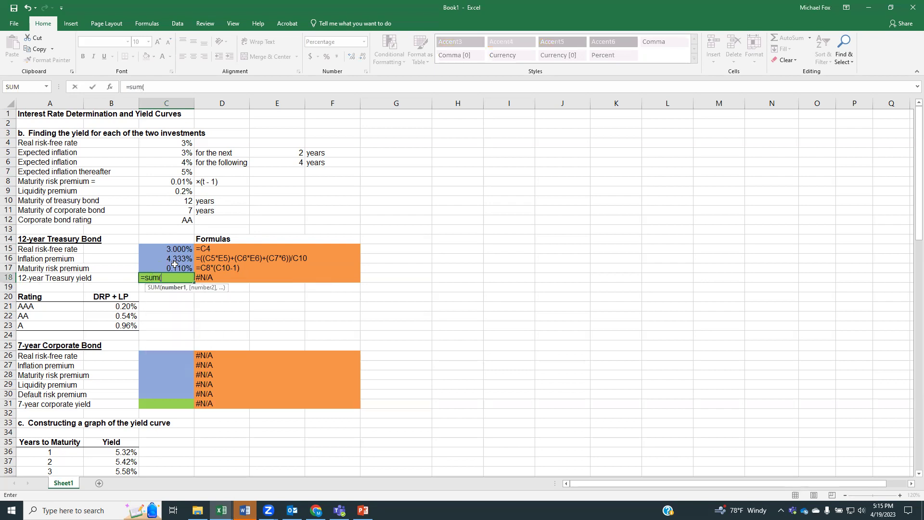
{"action": "left_click_drag", "start_coordinate": [167, 248], "coordinate": [168, 266]}
{"action": "key", "text": "Return"}
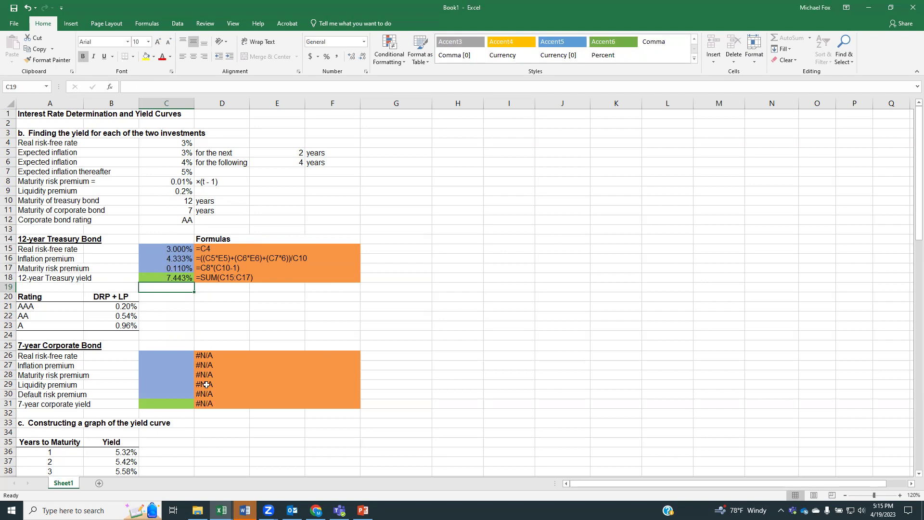
- Link the 7-year corporate bond's real risk-free rate in C26 to the input rate with =C4
{"action": "left_click", "coordinate": [174, 358]}
{"action": "type", "text": "="}
{"action": "left_click", "coordinate": [169, 145]}
{"action": "key", "text": "Return"}
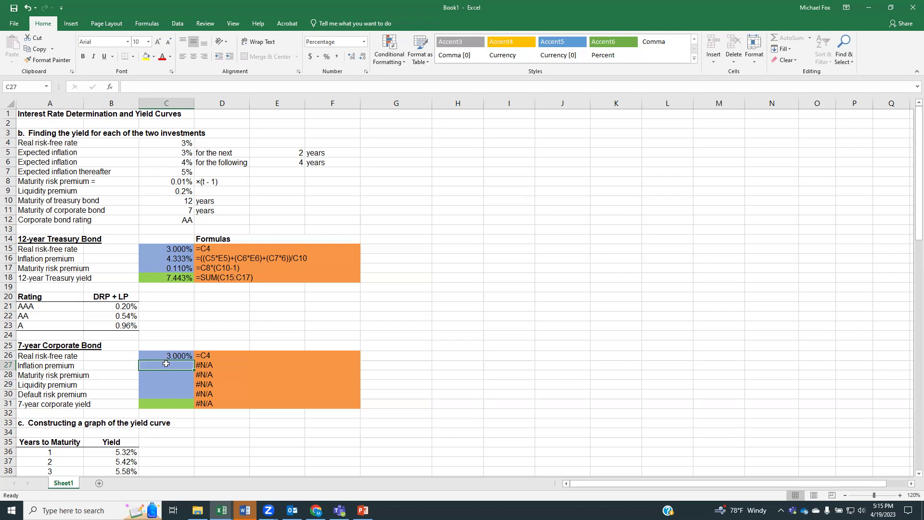
- Calculate the corporate bond's inflation premium in C27 with =((C5*E5)+(C6*E6)+(C7*1))/C11
{"action": "type", "text": "="}
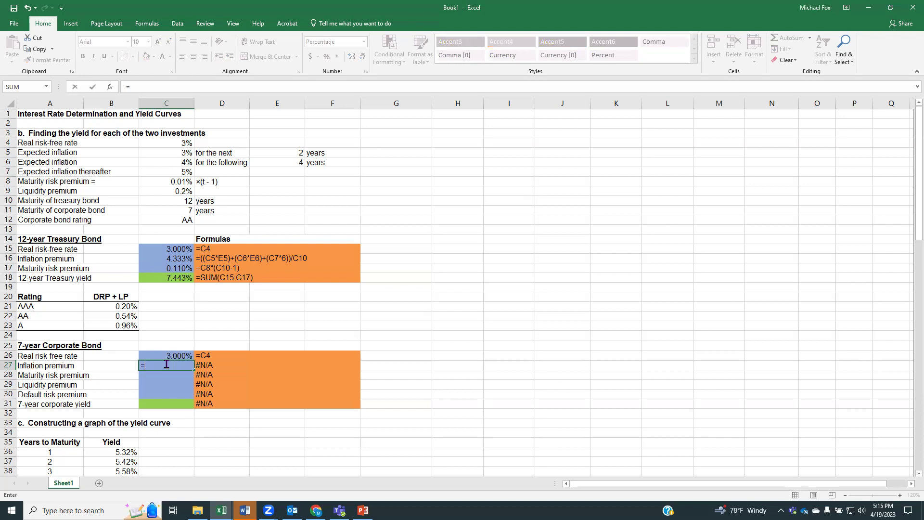
{"action": "type", "text": "(("}
{"action": "left_click", "coordinate": [170, 150]}
{"action": "type", "text": "*"}
{"action": "left_click", "coordinate": [277, 153]}
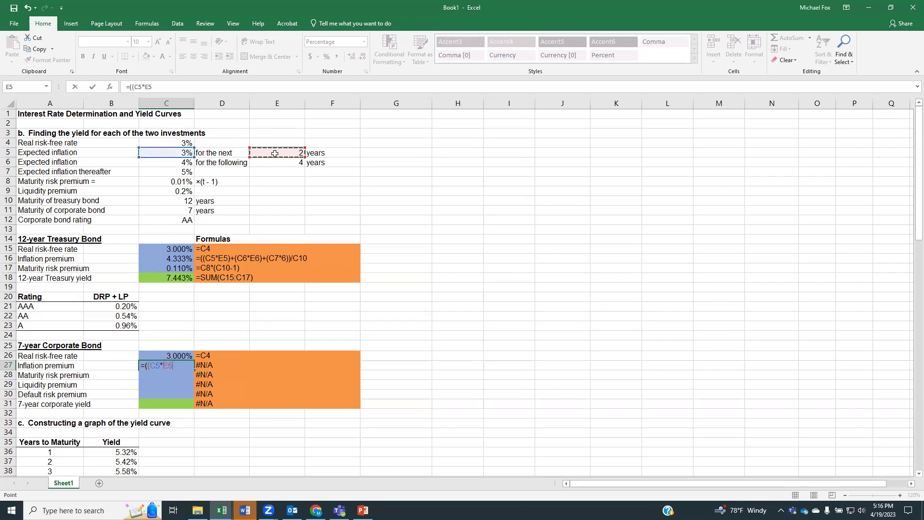
{"action": "type", "text": ")+("}
{"action": "left_click", "coordinate": [187, 160]}
{"action": "type", "text": "*"}
{"action": "left_click", "coordinate": [276, 164]}
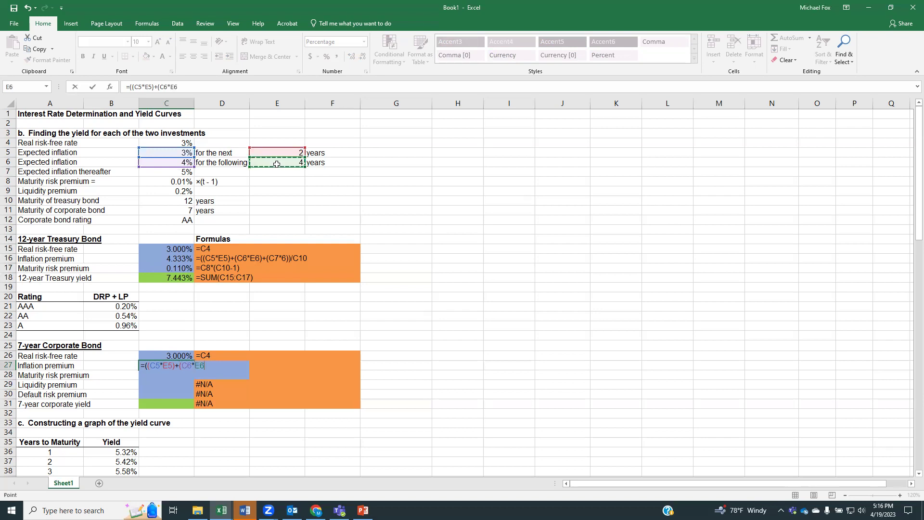
{"action": "type", "text": ")+("}
{"action": "left_click", "coordinate": [183, 171]}
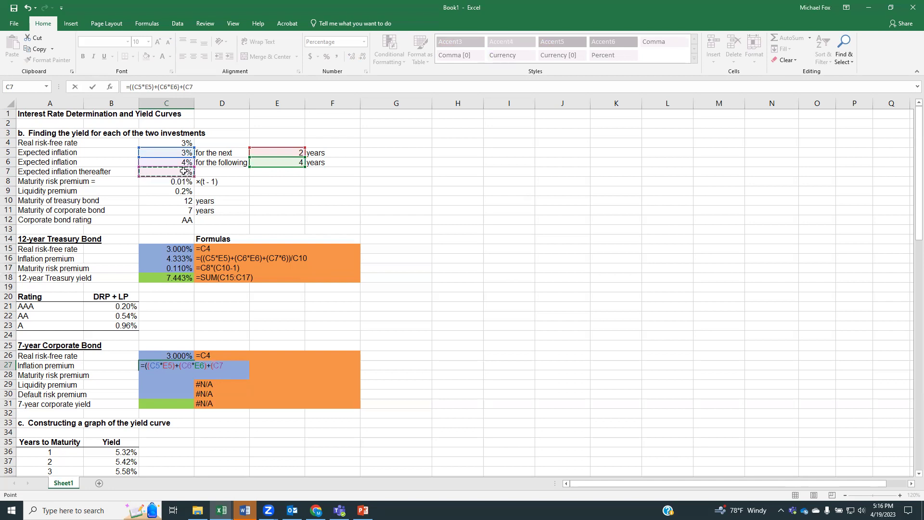
{"action": "type", "text": "*1))/"}
{"action": "left_click", "coordinate": [155, 210]}
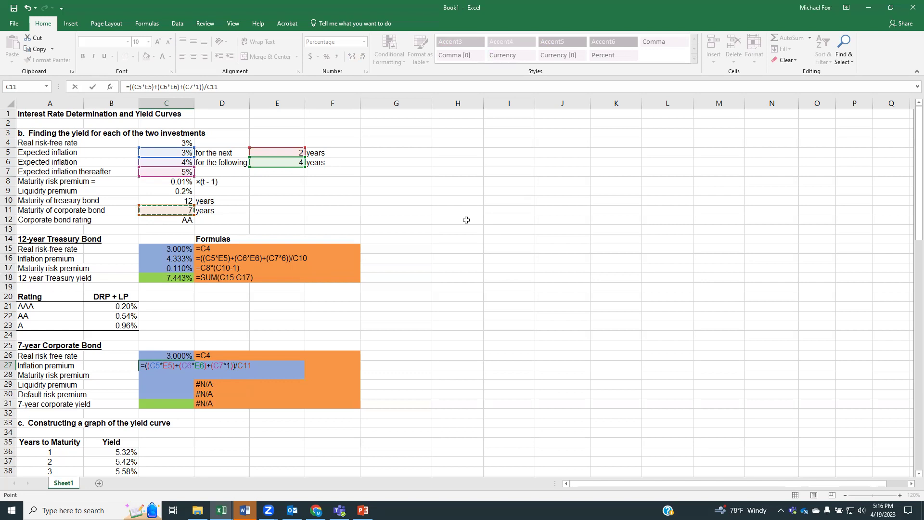
{"action": "key", "text": "Return"}
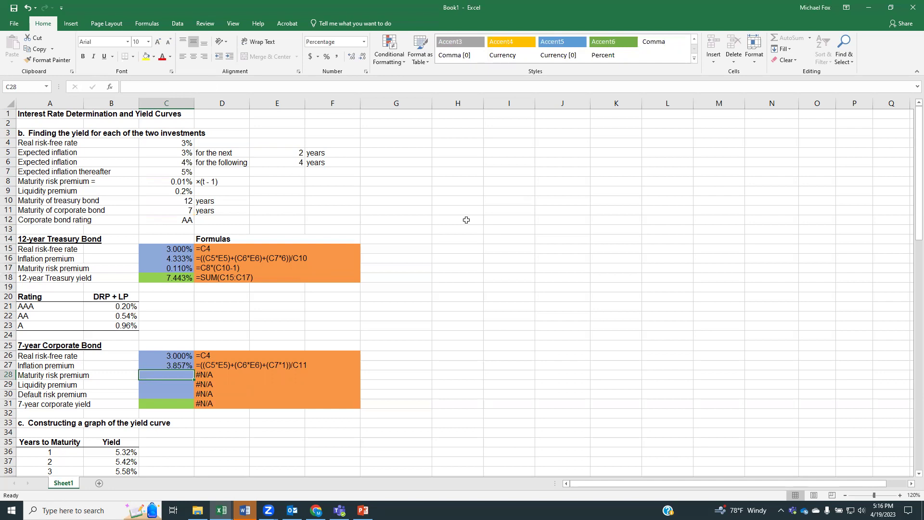
- Calculate the corporate bond's maturity risk premium in C28 with =C8*(C11-1)
{"action": "type", "text": "="}
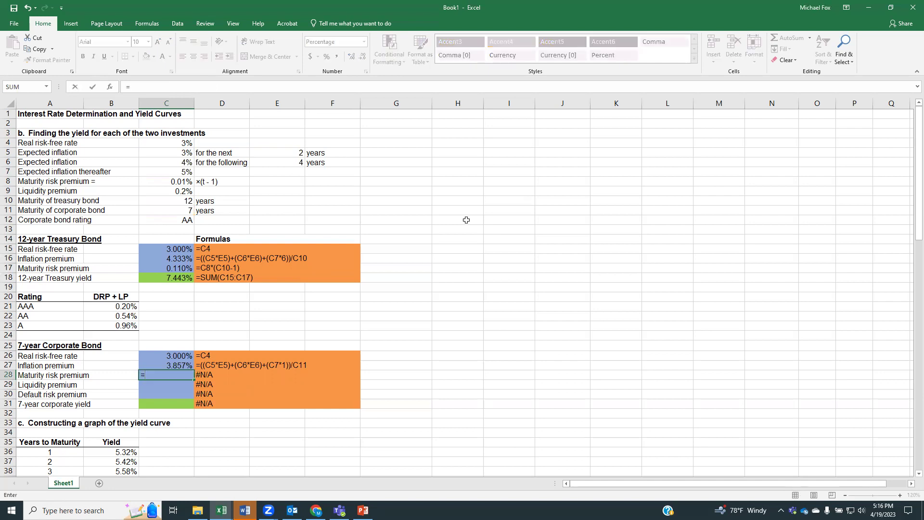
{"action": "left_click", "coordinate": [165, 181]}
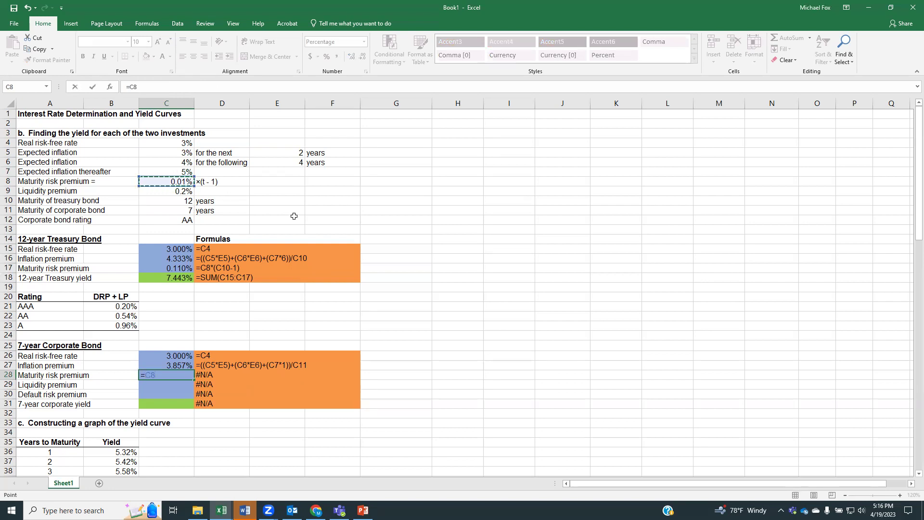
{"action": "type", "text": "*("}
{"action": "left_click", "coordinate": [173, 211]}
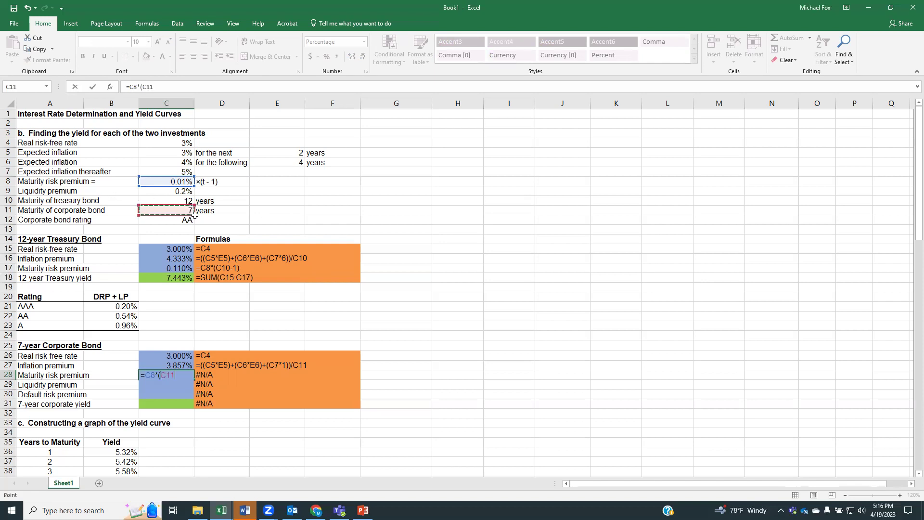
{"action": "type", "text": "-1)"}
{"action": "key", "text": "Return"}
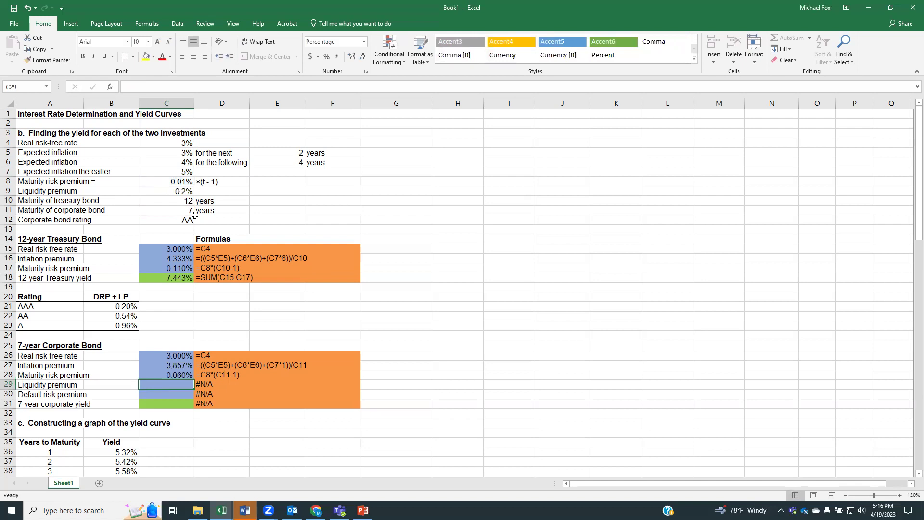
- Link the corporate bond's liquidity premium in C29 to the input value with =C9
{"action": "type", "text": "="}
{"action": "left_click", "coordinate": [170, 193]}
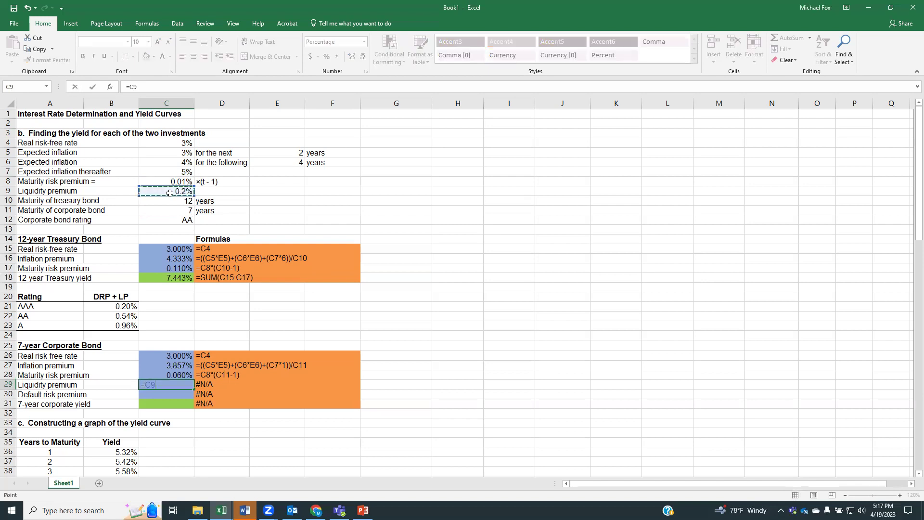
{"action": "key", "text": "Return"}
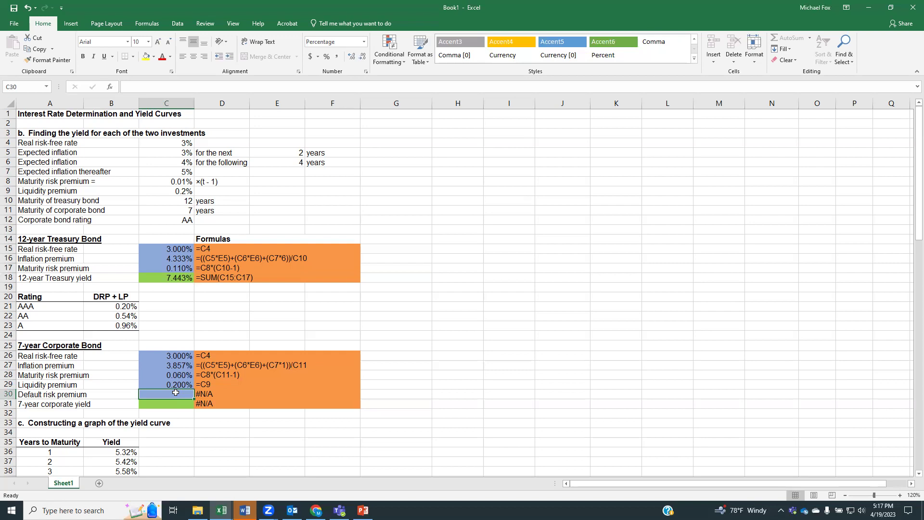
- Calculate the corporate bond's default risk premium in C30 with =B22-C29
{"action": "type", "text": "="}
{"action": "left_click", "coordinate": [116, 317]}
{"action": "type", "text": "-"}
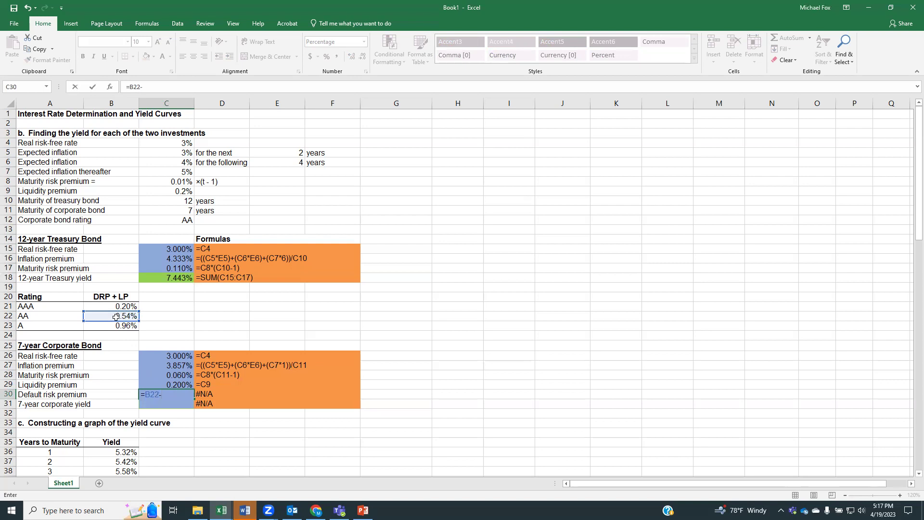
{"action": "left_click", "coordinate": [165, 385]}
{"action": "type", "text": ")"}
{"action": "key", "text": "Return"}
{"action": "key", "text": "Return"}
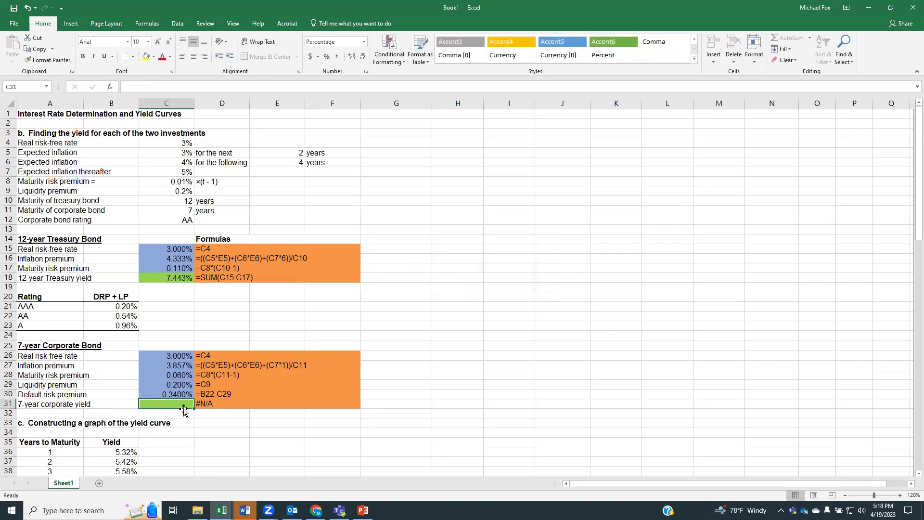
- Compute the 7-year corporate yield in C31 with =SUM(C26:C30)
{"action": "type", "text": "="}
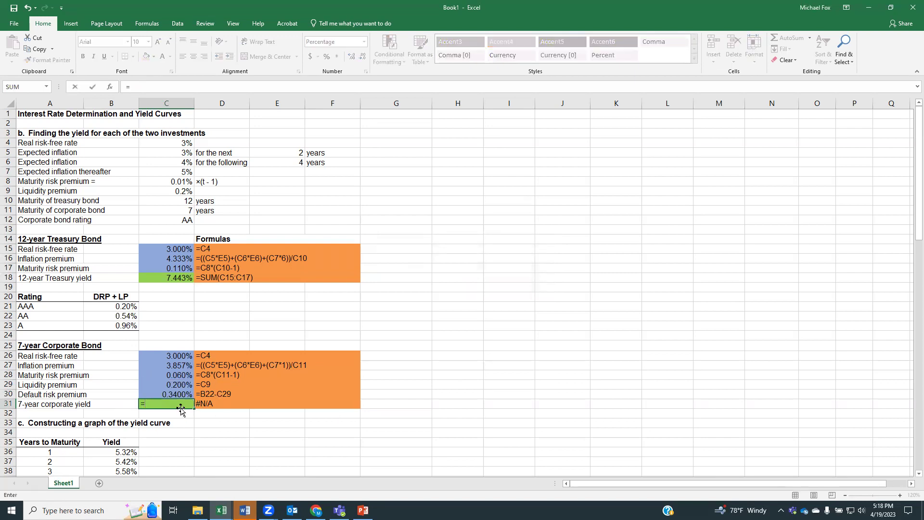
{"action": "type", "text": "sum"}
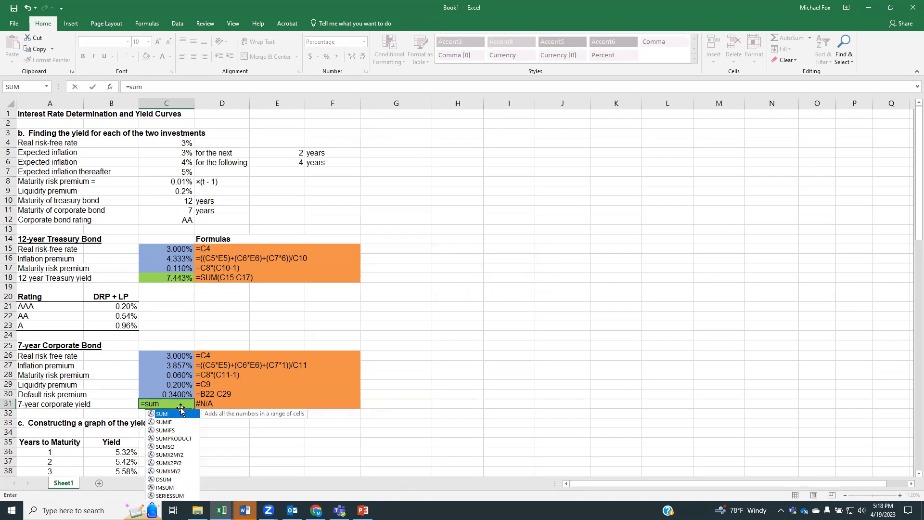
{"action": "type", "text": "("}
{"action": "left_click", "coordinate": [170, 356]}
{"action": "left_click_drag", "start_coordinate": [166, 380], "coordinate": [167, 394]}
{"action": "type", "text": ")"}
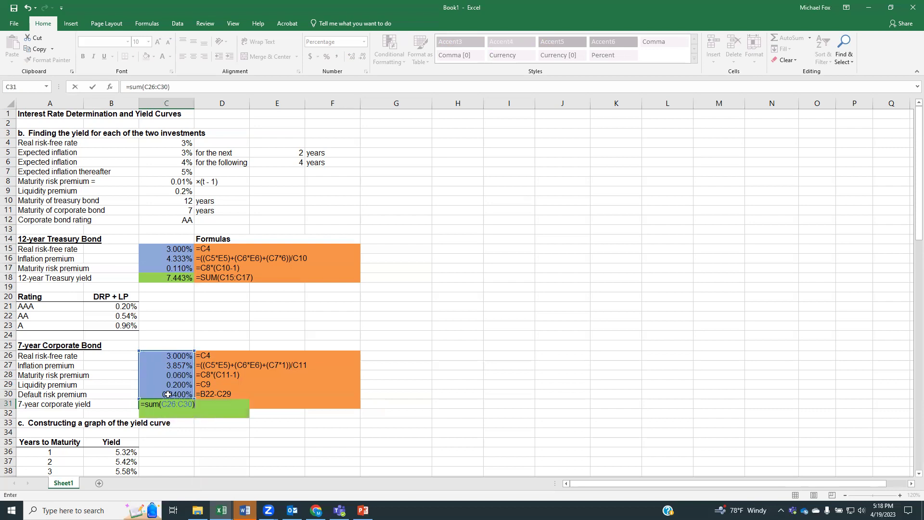
{"action": "key", "text": "Return"}
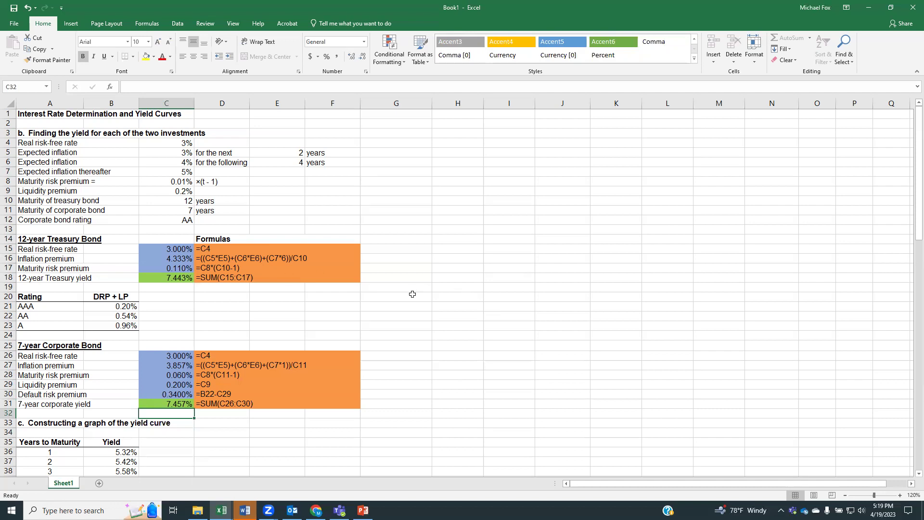
- Insert a scatter chart with straight lines and markers from the years-to-maturity and yield data in A36:B43
{"action": "scroll", "coordinate": [353, 296], "scroll_direction": "down", "scroll_amount": 5}
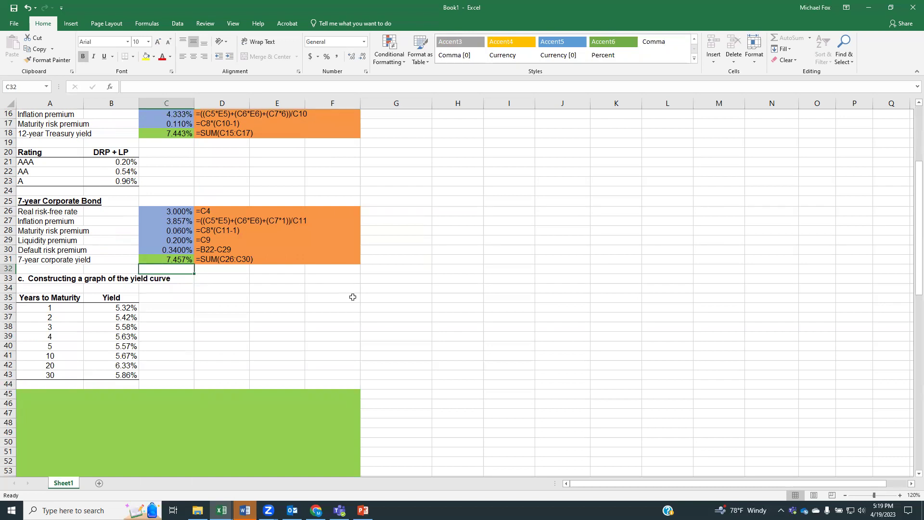
{"action": "mouse_move", "coordinate": [919, 274]}
{"action": "left_mouse_down"}
{"action": "mouse_move", "coordinate": [919, 324]}
{"action": "mouse_move", "coordinate": [919, 274]}
{"action": "left_mouse_up"}
{"action": "key", "text": "alt+Tab"}
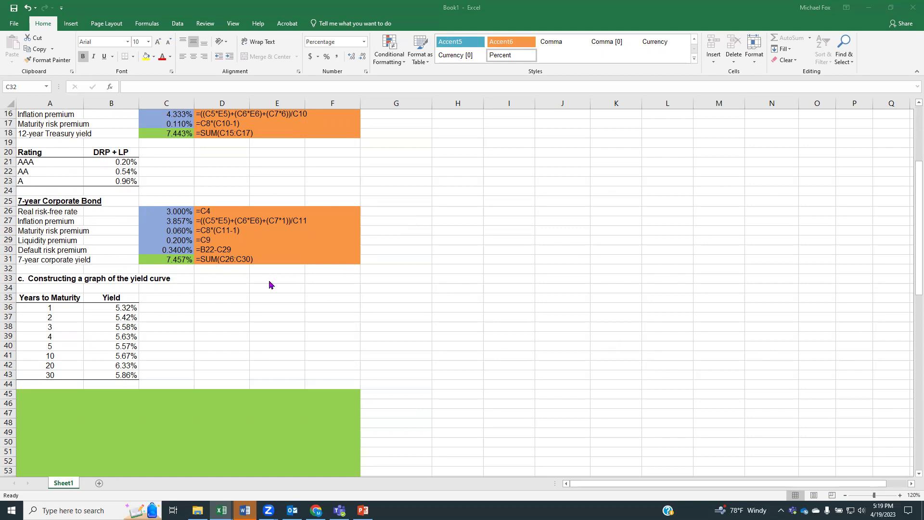
{"action": "left_click", "coordinate": [67, 311]}
{"action": "left_click_drag", "start_coordinate": [67, 311], "coordinate": [118, 369]}
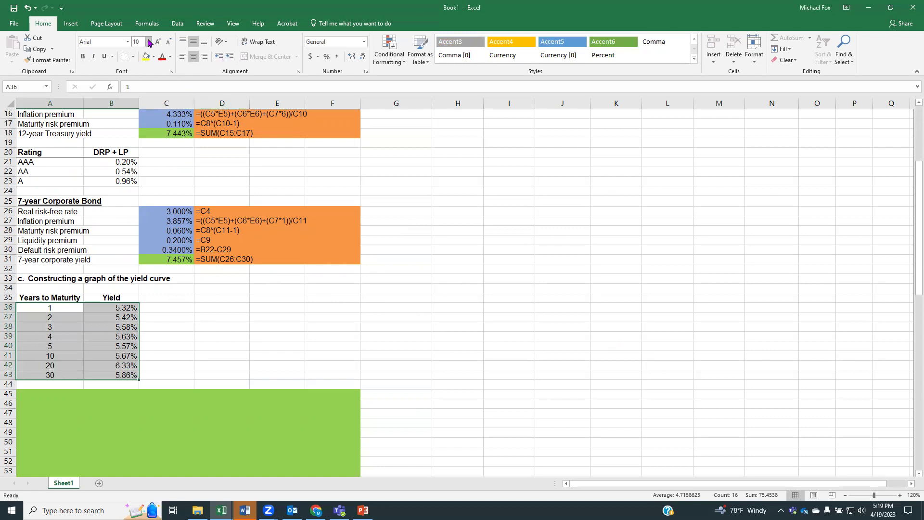
{"action": "left_click", "coordinate": [84, 27]}
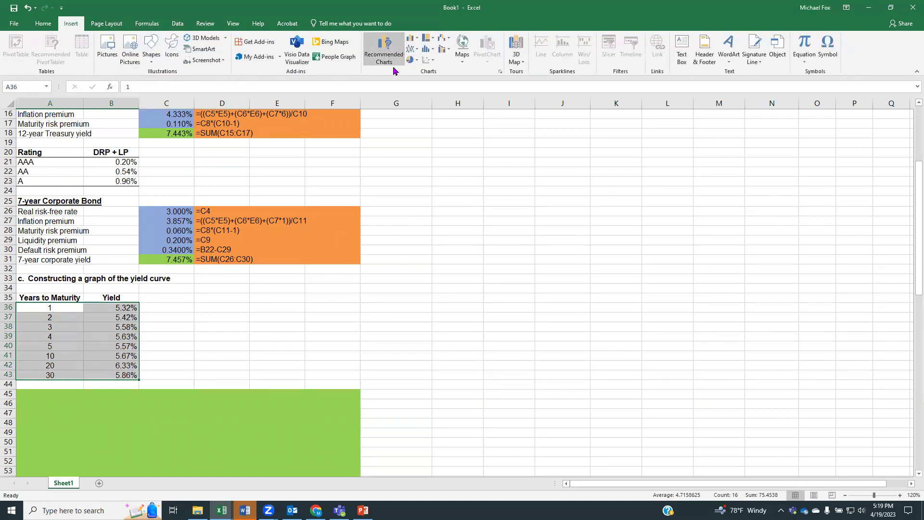
{"action": "left_click", "coordinate": [432, 62]}
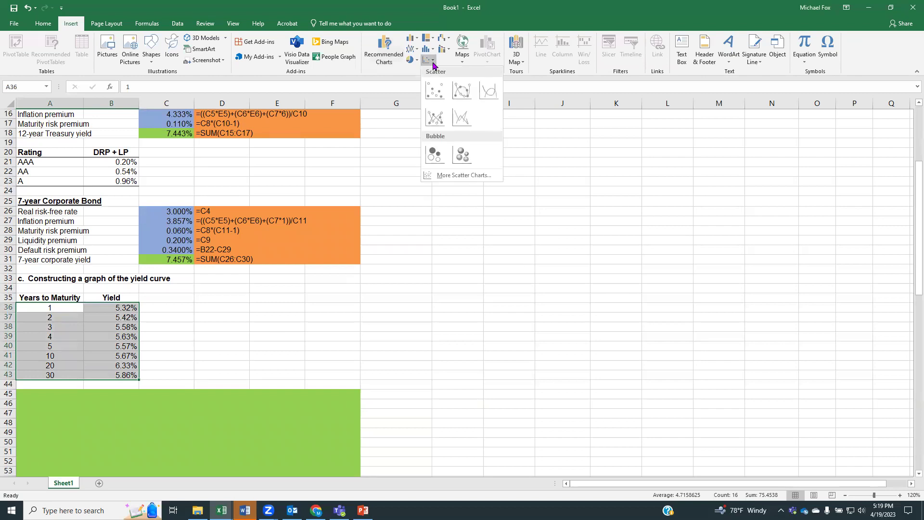
{"action": "left_click", "coordinate": [433, 113]}
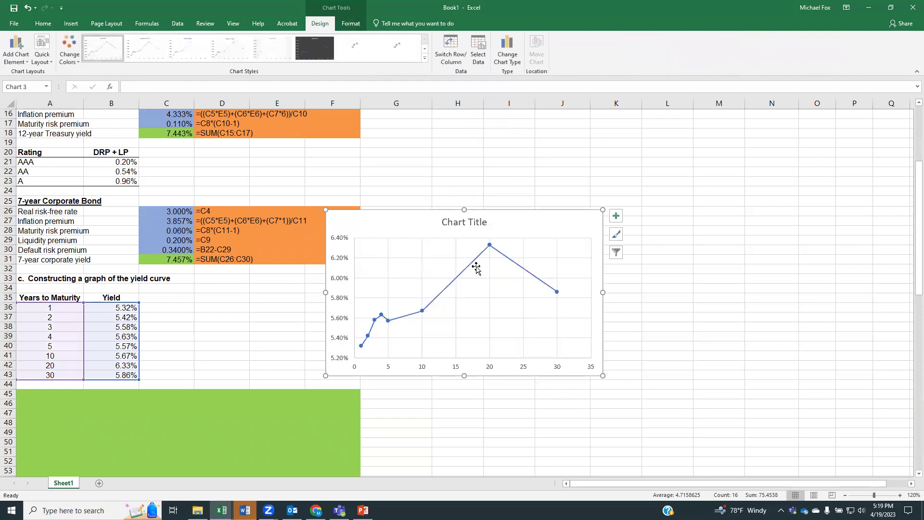
- Try a wider and flatter shape for the yield curve chart, and bring it back to its narrower width
{"action": "left_click_drag", "start_coordinate": [604, 291], "coordinate": [848, 292]}
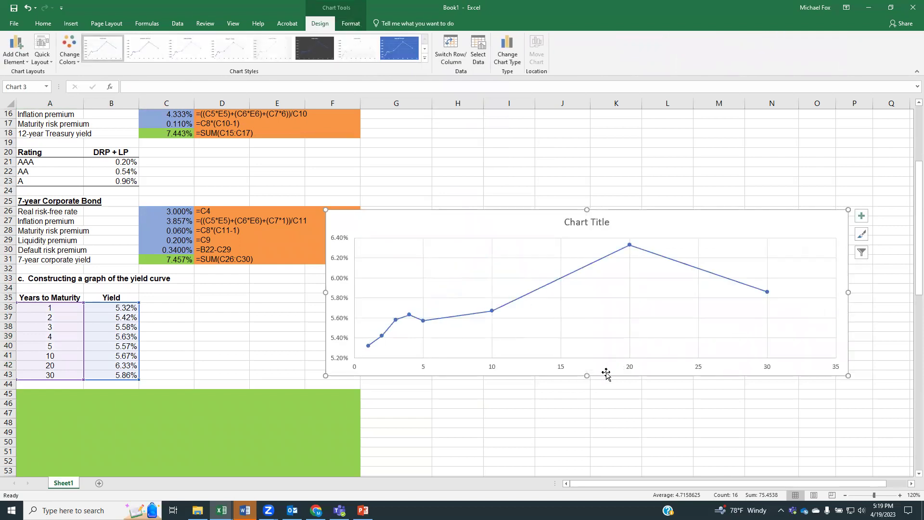
{"action": "left_click_drag", "start_coordinate": [586, 377], "coordinate": [599, 341]}
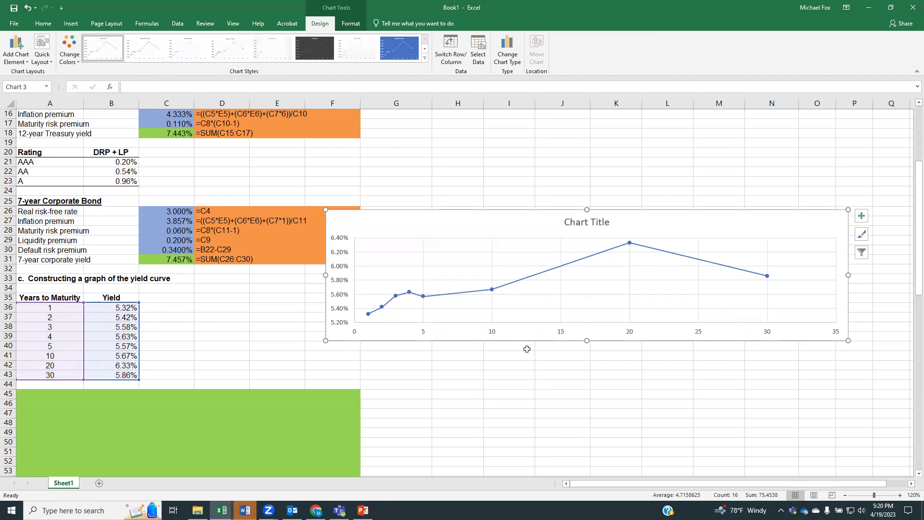
{"action": "left_click_drag", "start_coordinate": [847, 274], "coordinate": [602, 320]}
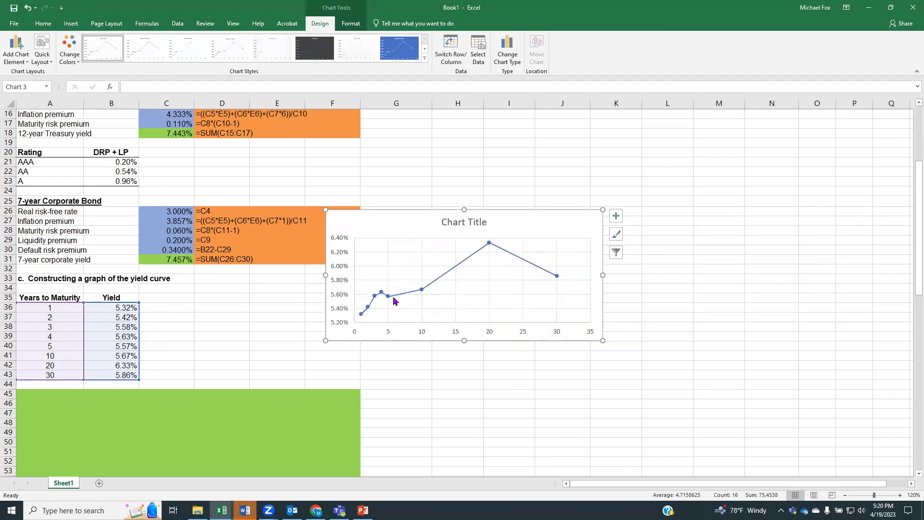
- Place the yield curve chart in the green area at rows 45 to 62 and enlarge it to nearly fill that area
{"action": "scroll", "coordinate": [703, 350], "scroll_direction": "down", "scroll_amount": 2}
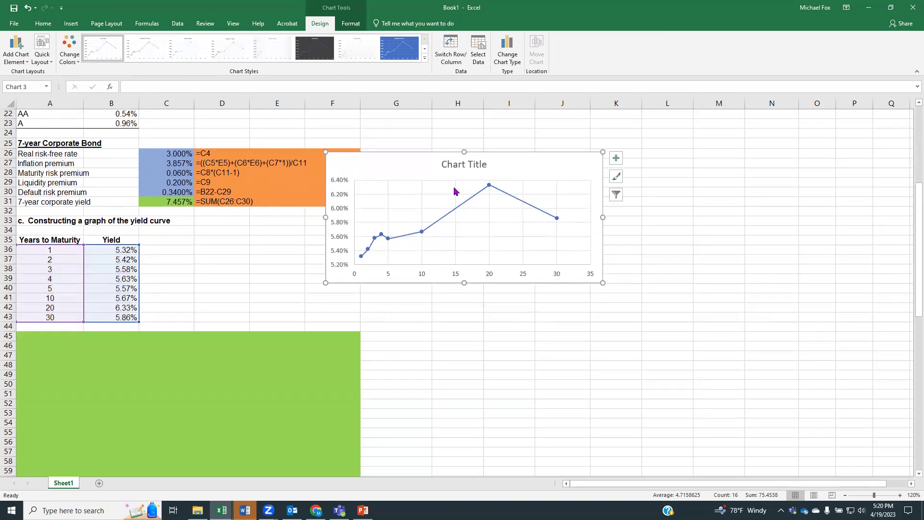
{"action": "left_click_drag", "start_coordinate": [410, 161], "coordinate": [105, 346]}
{"action": "scroll", "coordinate": [375, 320], "scroll_direction": "down", "scroll_amount": 4}
{"action": "left_click_drag", "start_coordinate": [296, 349], "coordinate": [345, 379]}
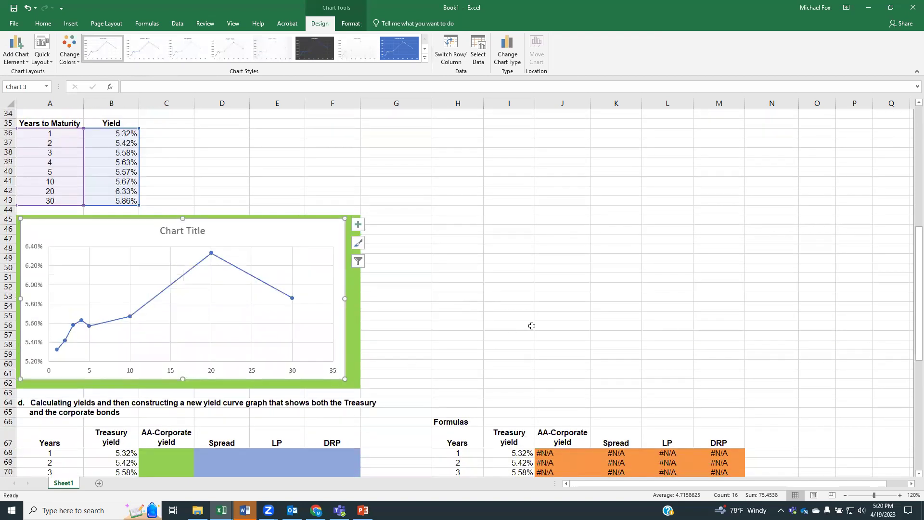
{"action": "left_click", "coordinate": [571, 279]}
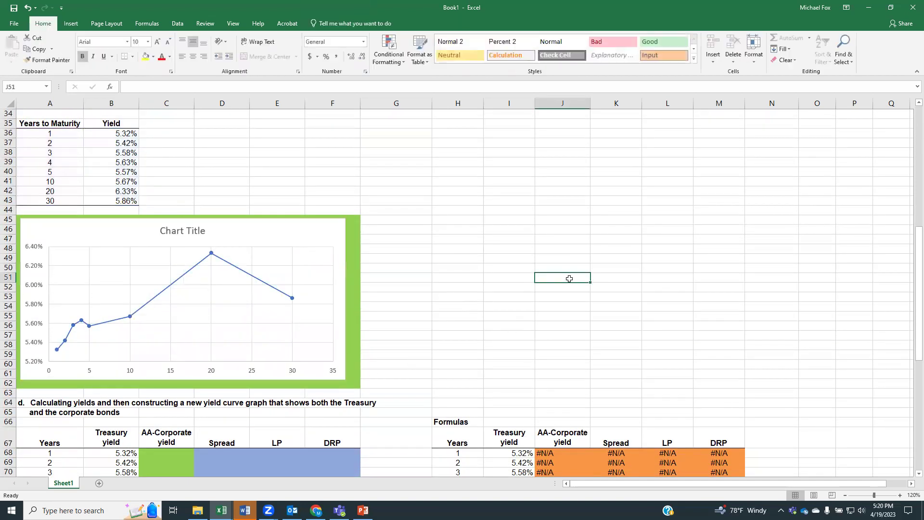
- Examine the part d table of Treasury and AA-corporate yields together with the bond premium calculations and rating table above it
{"action": "scroll", "coordinate": [569, 279], "scroll_direction": "down", "scroll_amount": 6}
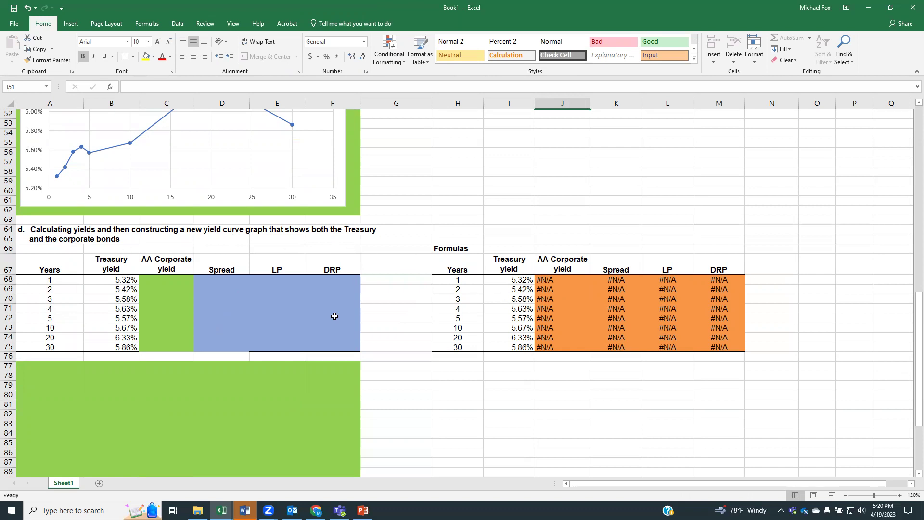
{"action": "left_click", "coordinate": [527, 425]}
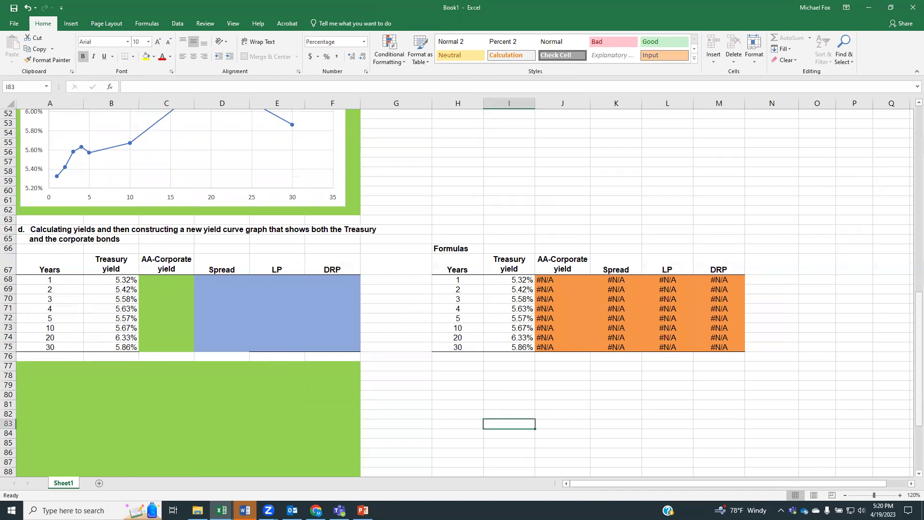
{"action": "left_click", "coordinate": [297, 177]}
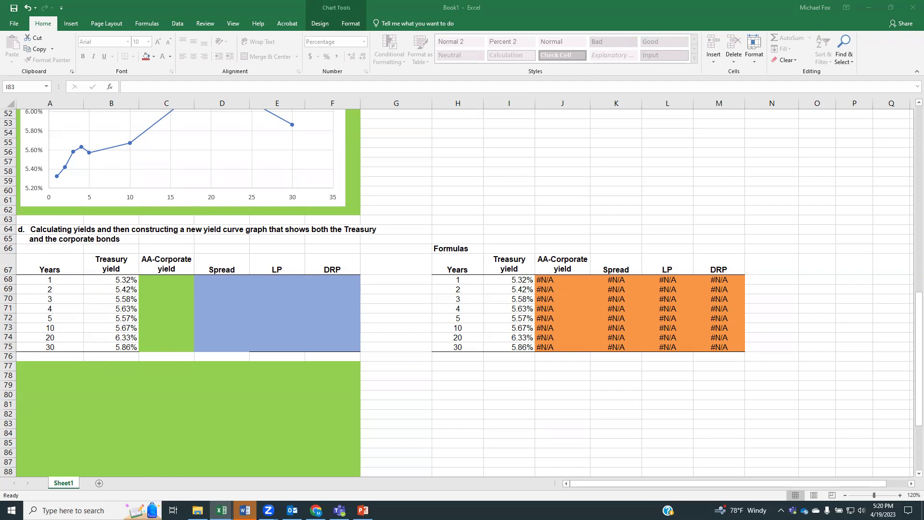
{"action": "key", "text": "F2"}
{"action": "key", "text": "Escape"}
{"action": "left_click", "coordinate": [168, 284]}
{"action": "scroll", "coordinate": [296, 295], "scroll_direction": "up", "scroll_amount": 6}
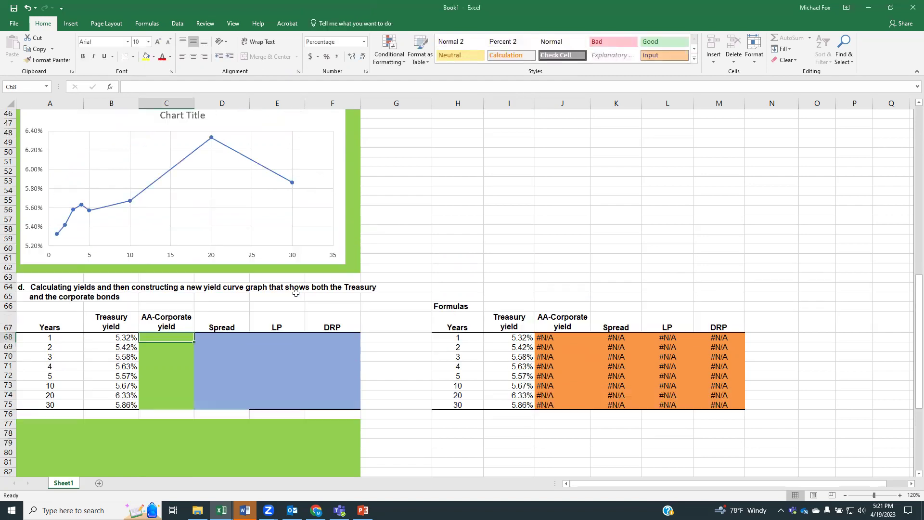
{"action": "scroll", "coordinate": [296, 295], "scroll_direction": "up", "scroll_amount": 4}
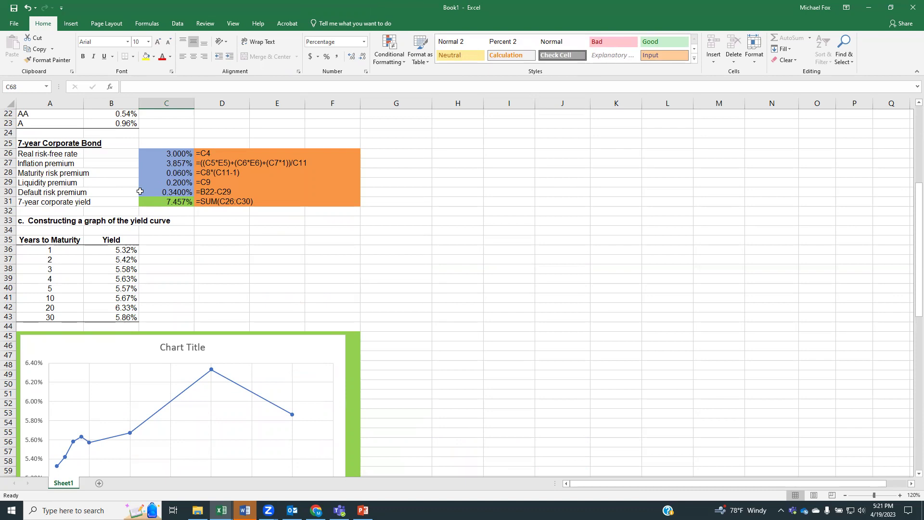
{"action": "scroll", "coordinate": [137, 216], "scroll_direction": "up", "scroll_amount": 4}
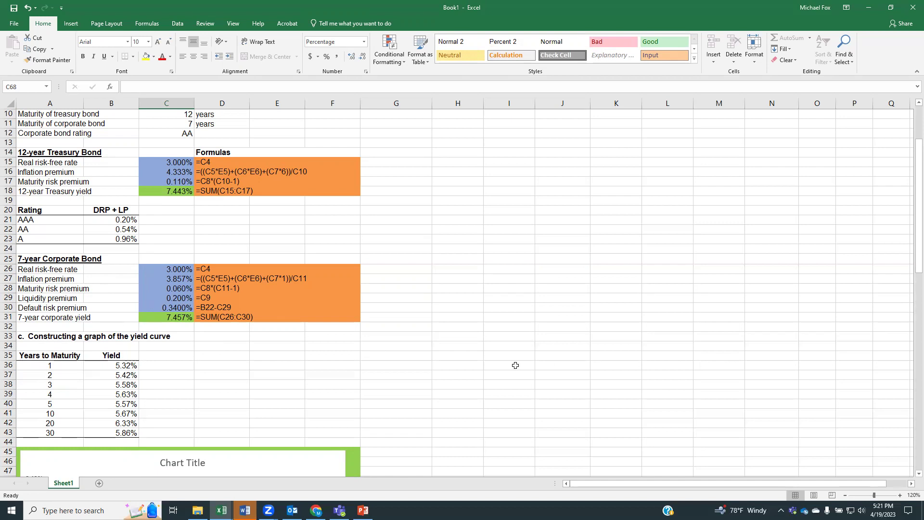
{"action": "scroll", "coordinate": [514, 365], "scroll_direction": "down", "scroll_amount": 12}
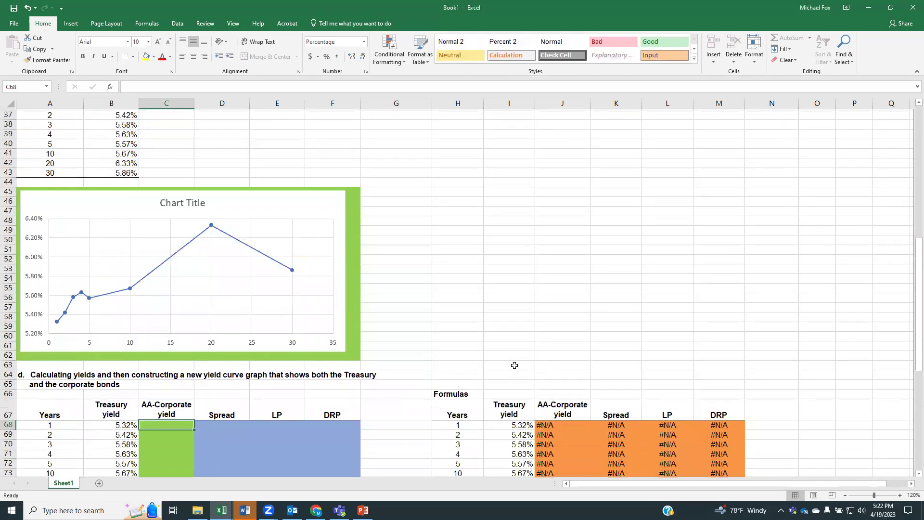
{"action": "scroll", "coordinate": [514, 365], "scroll_direction": "up", "scroll_amount": 2}
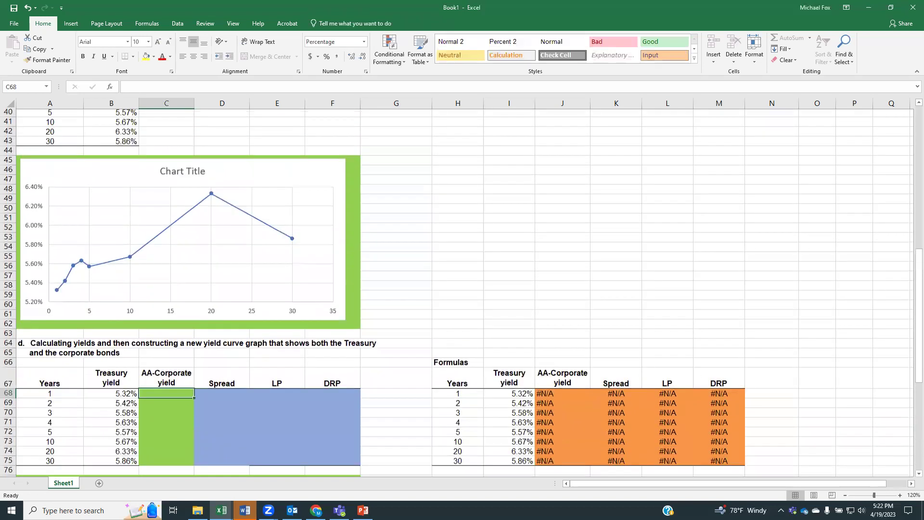
{"action": "scroll", "coordinate": [514, 365], "scroll_direction": "down", "scroll_amount": 1}
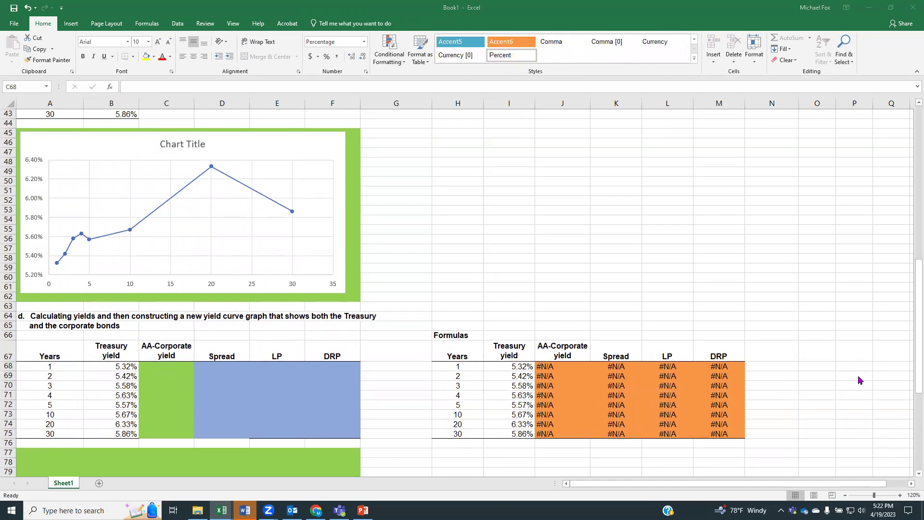
- Enter the 1-year AA-corporate yield in C68 as the Treasury yield plus the liquidity and default risk premiums, =B68+C29+C30
{"action": "left_click", "coordinate": [183, 367]}
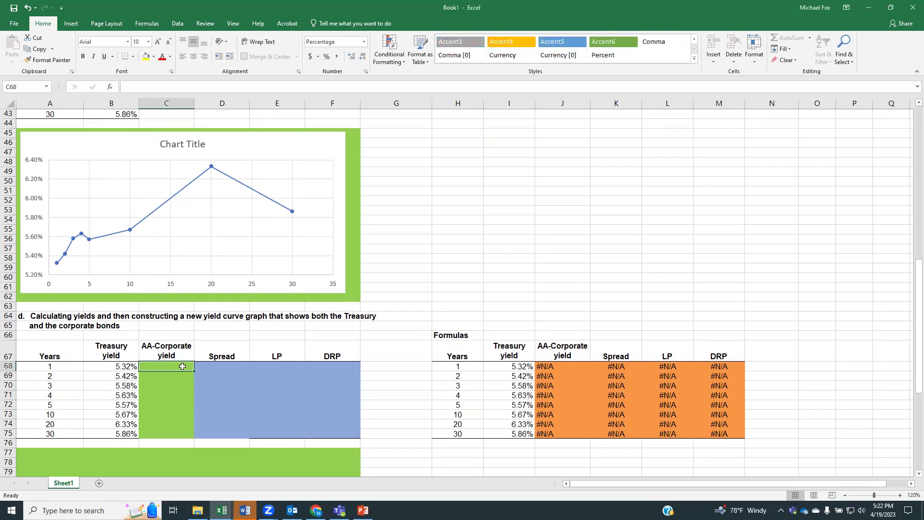
{"action": "type", "text": "="}
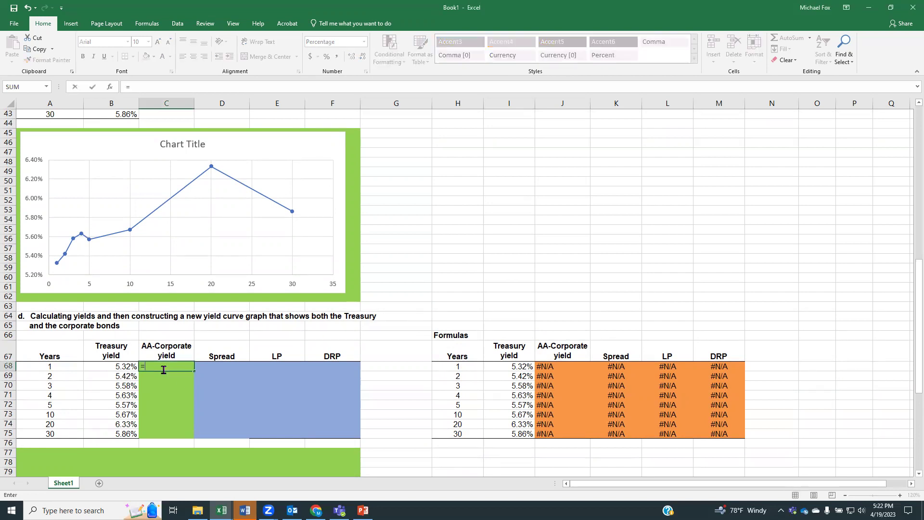
{"action": "left_click", "coordinate": [106, 365]}
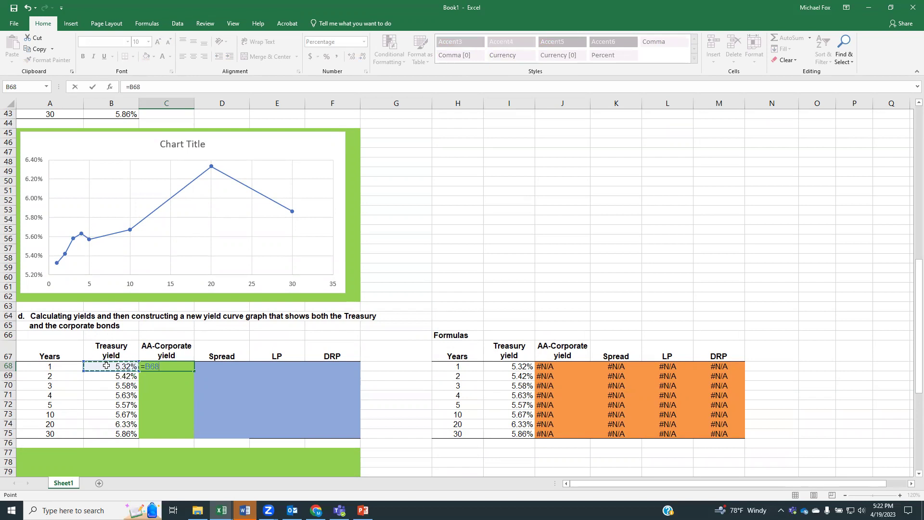
{"action": "type", "text": "+"}
{"action": "scroll", "coordinate": [181, 345], "scroll_direction": "up", "scroll_amount": 3}
{"action": "scroll", "coordinate": [182, 345], "scroll_direction": "up", "scroll_amount": 3}
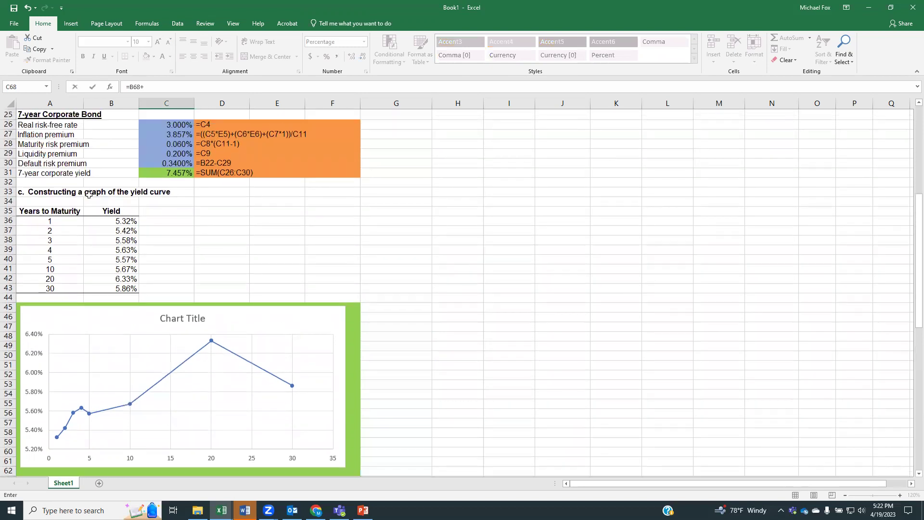
{"action": "left_click", "coordinate": [166, 153]}
{"action": "type", "text": "+"}
{"action": "left_click", "coordinate": [182, 164]}
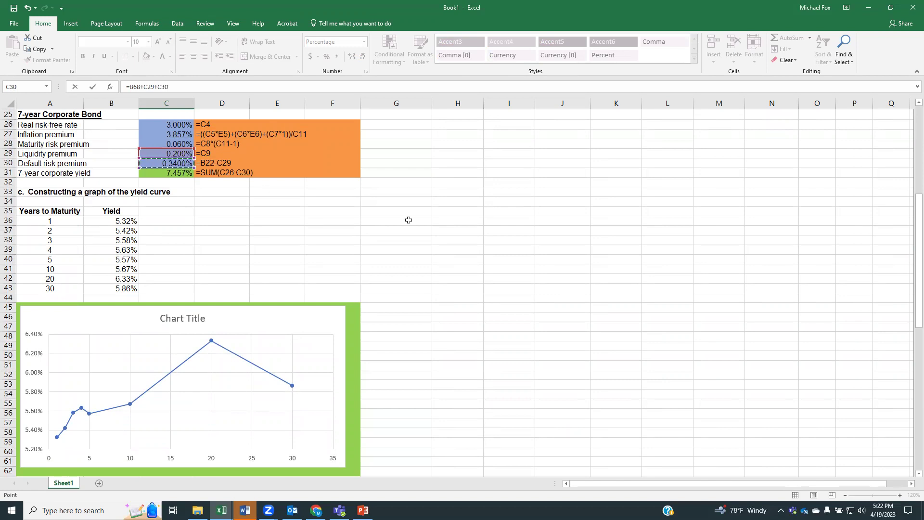
{"action": "key", "text": "Return"}
- Make the C29 and C30 references in C68 absolute, giving =B68+$C$29+$C$30, and fill the formula down through C75
{"action": "scroll", "coordinate": [408, 220], "scroll_direction": "down", "scroll_amount": 3}
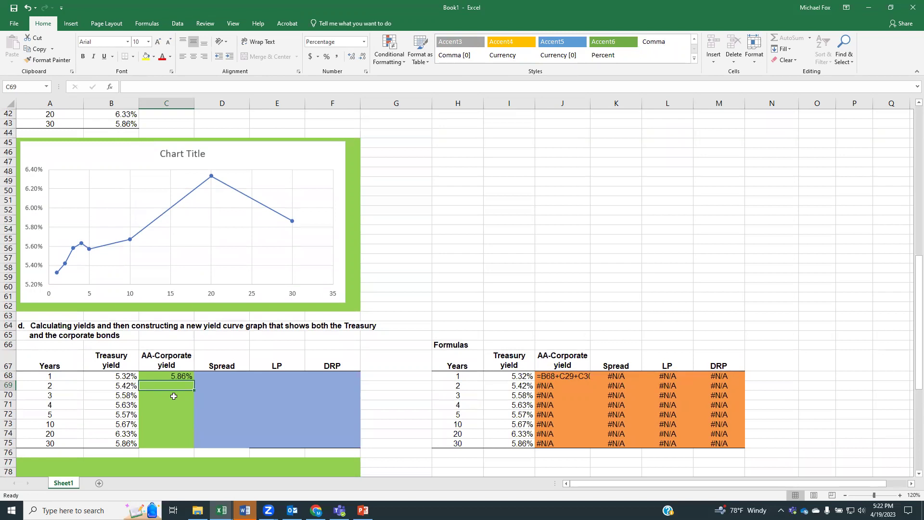
{"action": "left_click", "coordinate": [164, 377]}
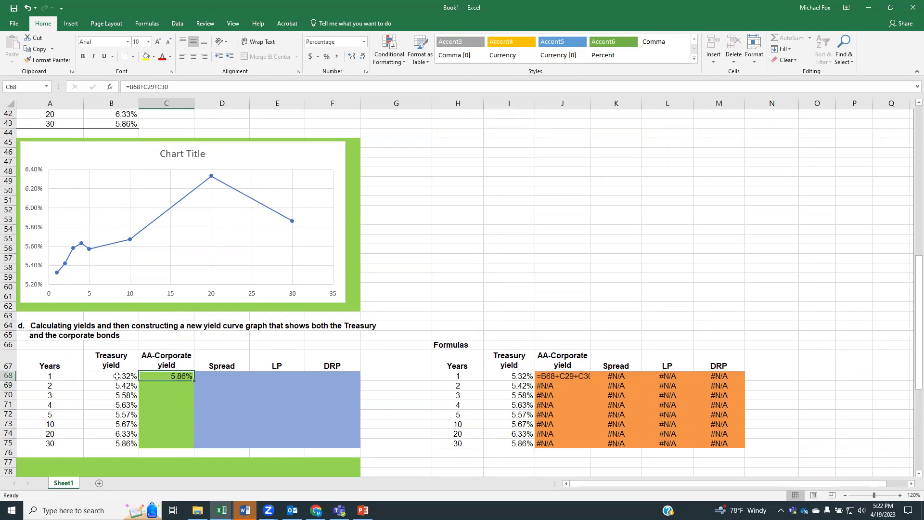
{"action": "left_click", "coordinate": [142, 87]}
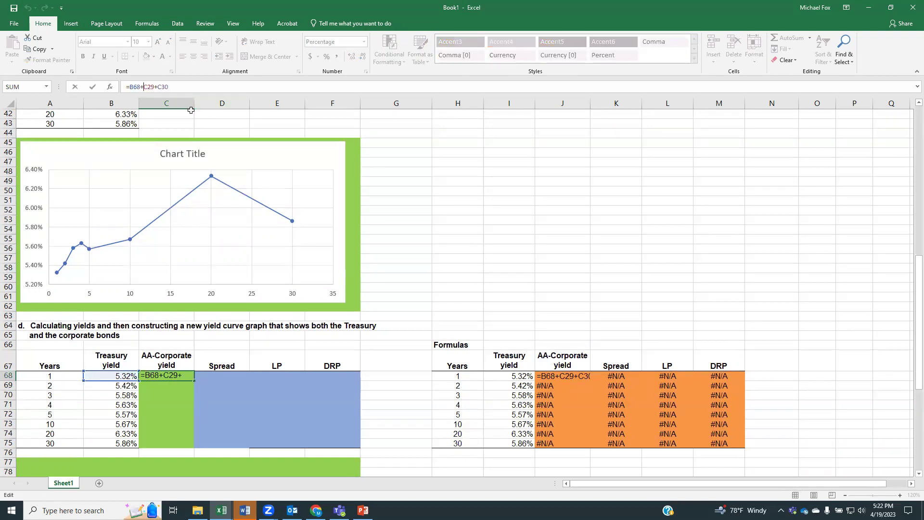
{"action": "type", "text": "$"}
{"action": "key", "text": "Right"}
{"action": "type", "text": "$"}
{"action": "left_click", "coordinate": [169, 88]}
{"action": "type", "text": "$C"}
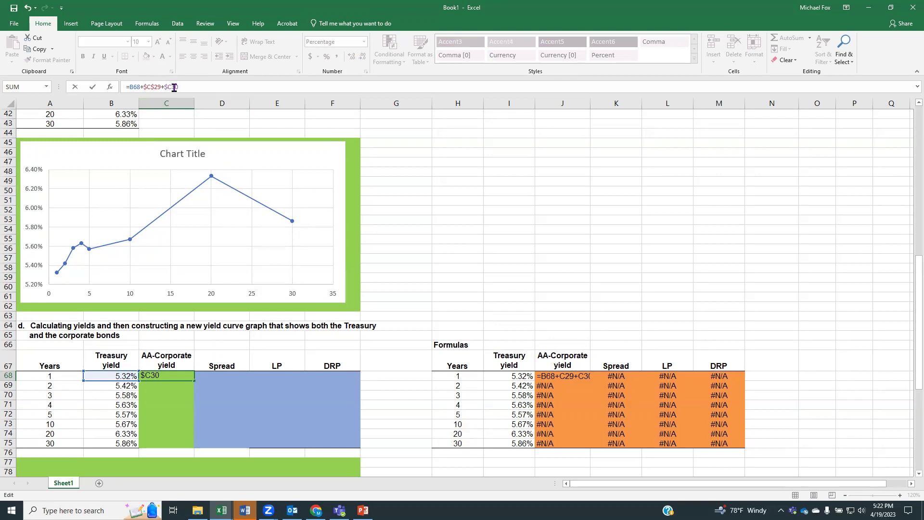
{"action": "type", "text": "$"}
{"action": "left_click", "coordinate": [498, 279]}
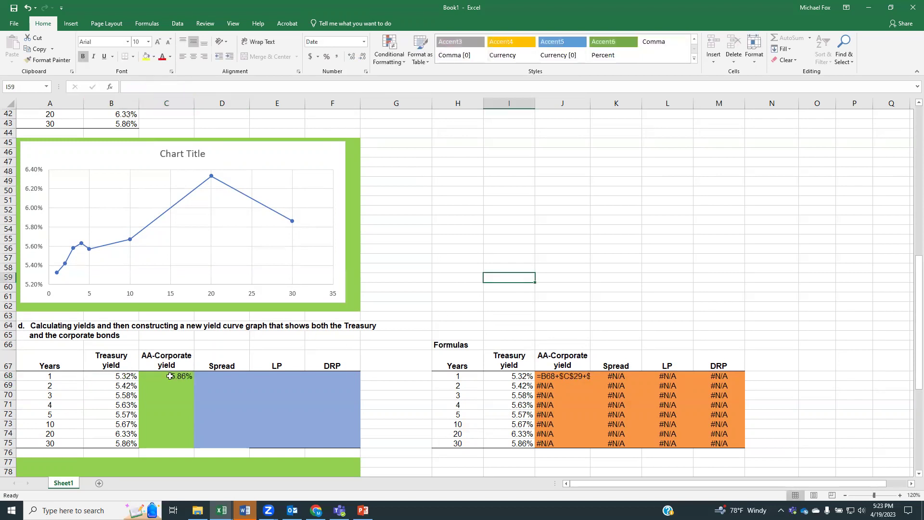
{"action": "left_click", "coordinate": [190, 374]}
{"action": "left_click_drag", "start_coordinate": [193, 380], "coordinate": [188, 445]}
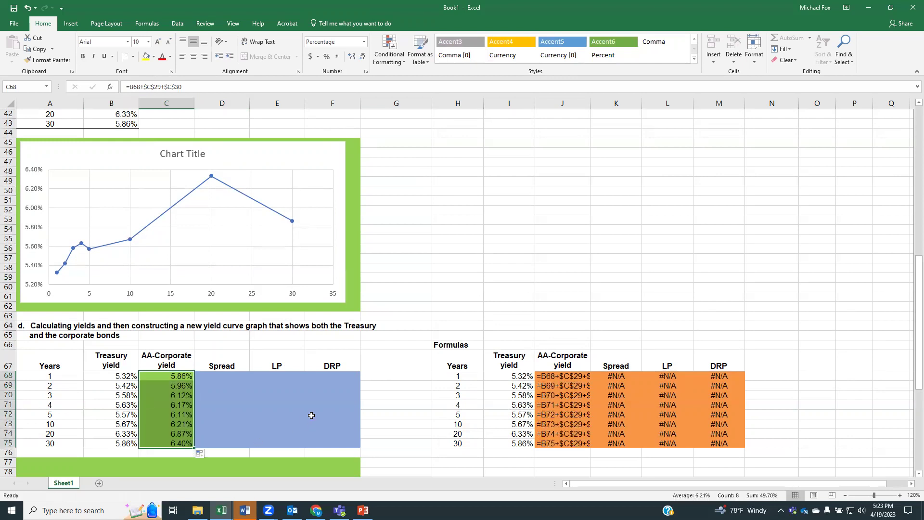
- Check the copied AA-corporate yield formulas in column C and the Treasury yield cells in column B that they reference
{"action": "left_click", "coordinate": [162, 389]}
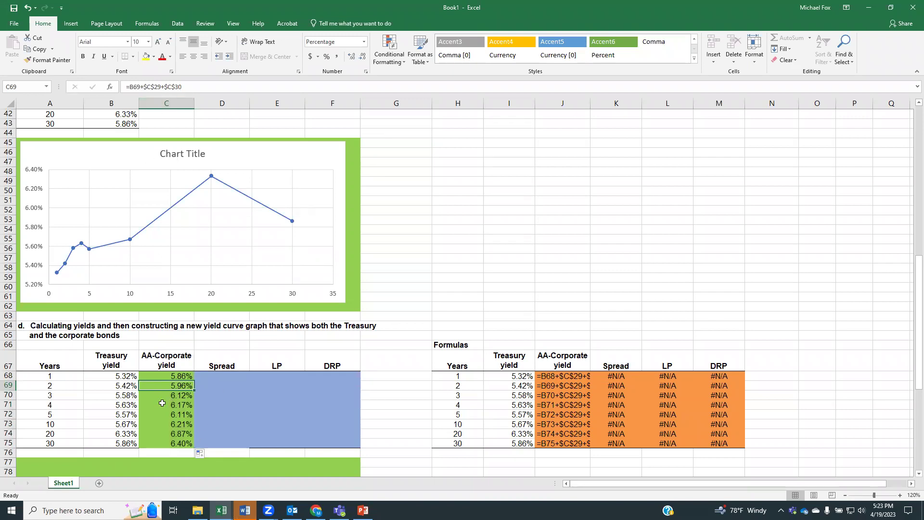
{"action": "key", "text": "Down"}
{"action": "key", "text": "Down"}
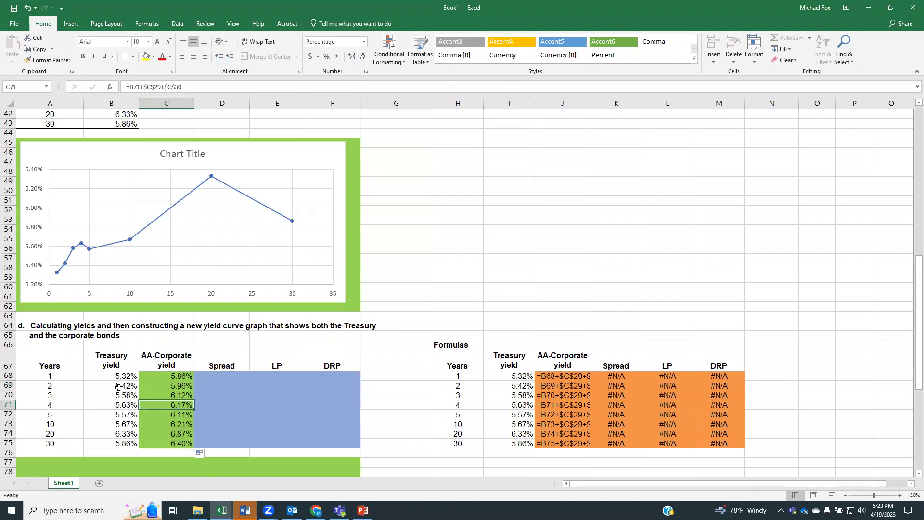
{"action": "left_click", "coordinate": [119, 387]}
{"action": "left_click", "coordinate": [116, 397]}
{"action": "left_click", "coordinate": [116, 405]}
{"action": "left_click", "coordinate": [126, 426]}
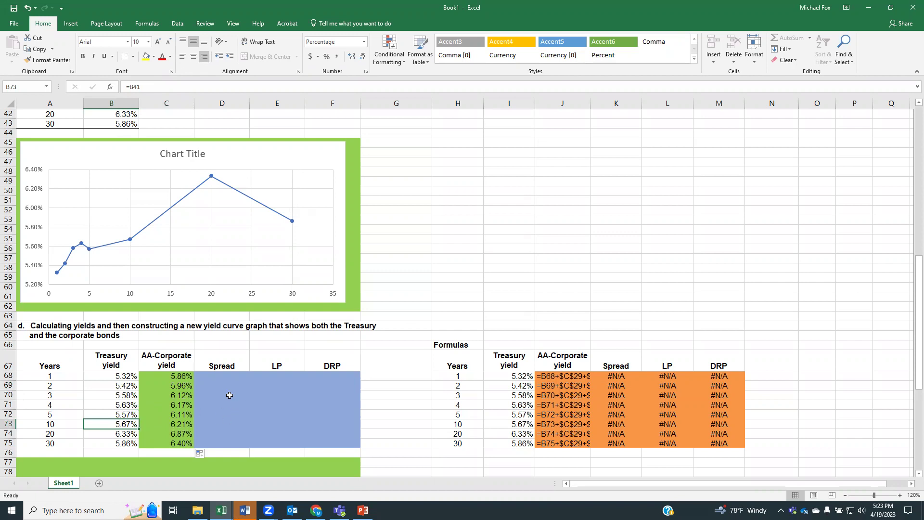
- Review the corporate bond premiums, the part d yield table with its empty chart area, and the geometric-average section in part f
{"action": "scroll", "coordinate": [229, 395], "scroll_direction": "up", "scroll_amount": 6}
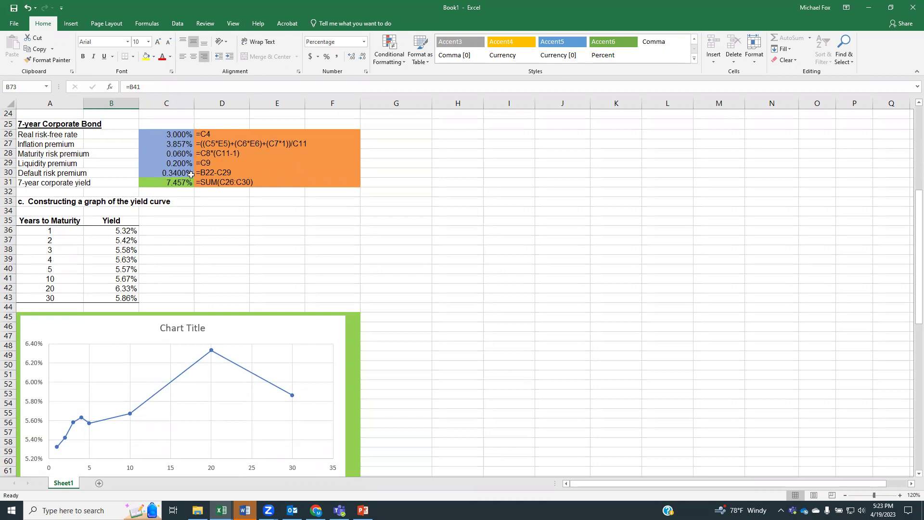
{"action": "scroll", "coordinate": [330, 288], "scroll_direction": "down", "scroll_amount": 9}
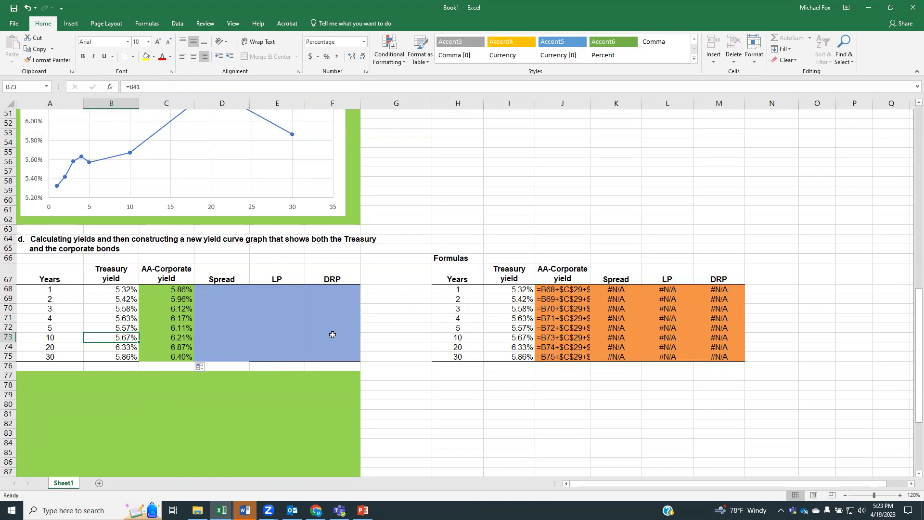
{"action": "scroll", "coordinate": [386, 351], "scroll_direction": "down", "scroll_amount": 5}
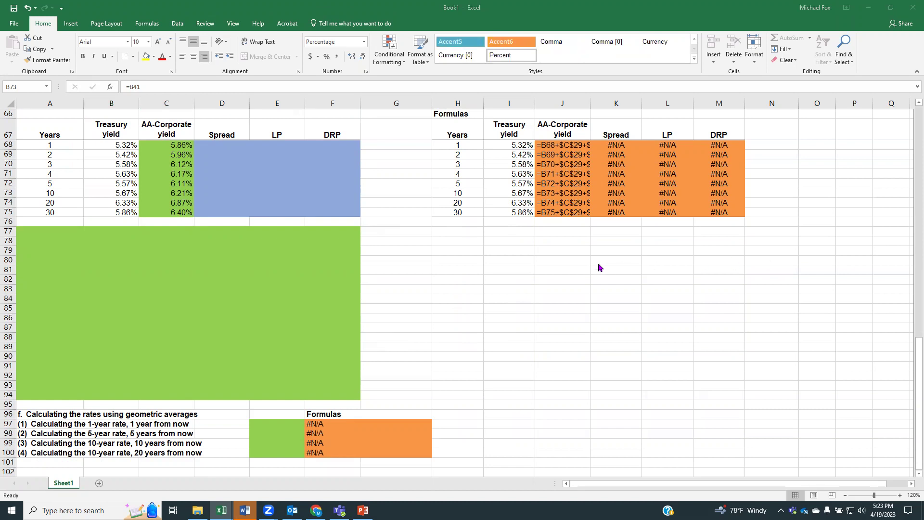
{"action": "scroll", "coordinate": [589, 266], "scroll_direction": "up", "scroll_amount": 3}
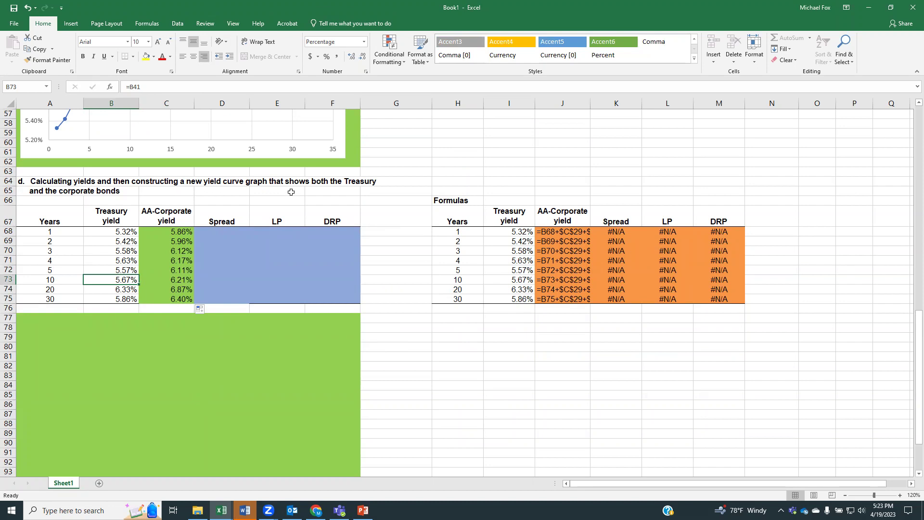
{"action": "left_click", "coordinate": [473, 365]}
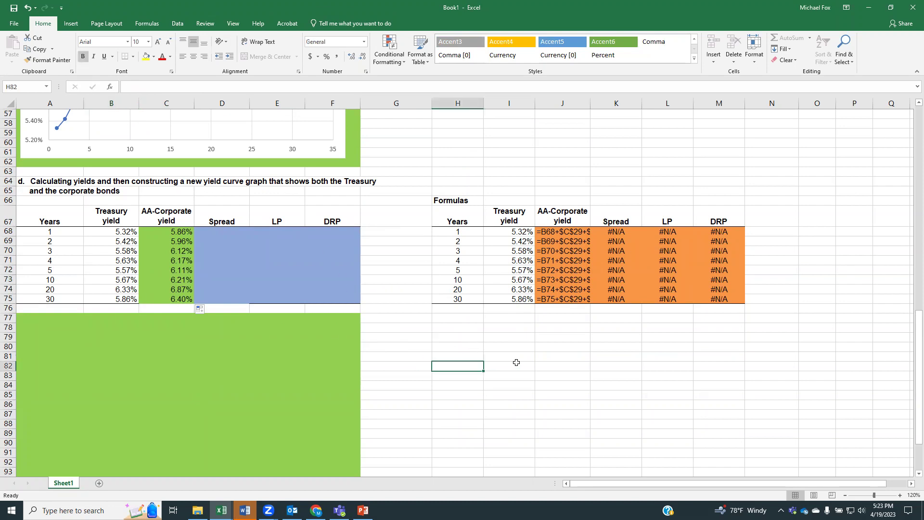
{"action": "scroll", "coordinate": [515, 361], "scroll_direction": "down", "scroll_amount": 5}
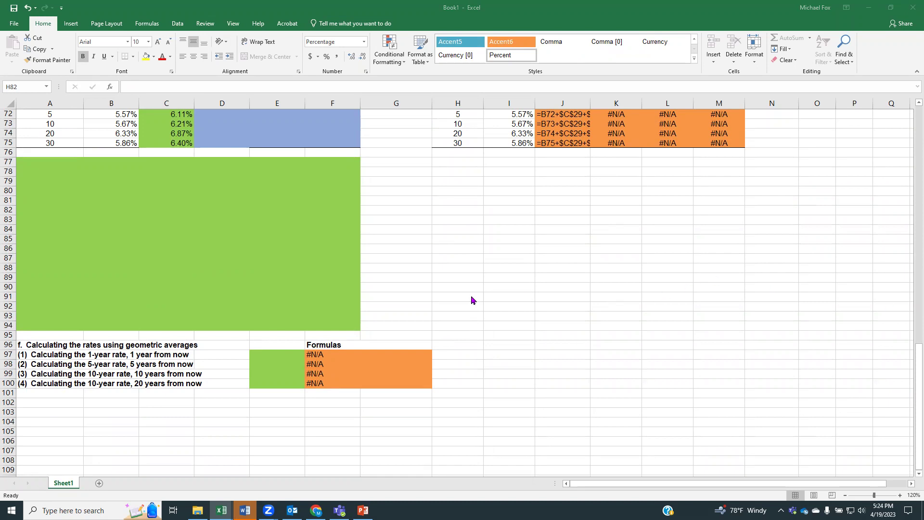
- Insert a line chart with markers from B68:C75, and place and widen it to nearly fill the green area at rows 77 to 94
{"action": "scroll", "coordinate": [478, 292], "scroll_direction": "up", "scroll_amount": 4}
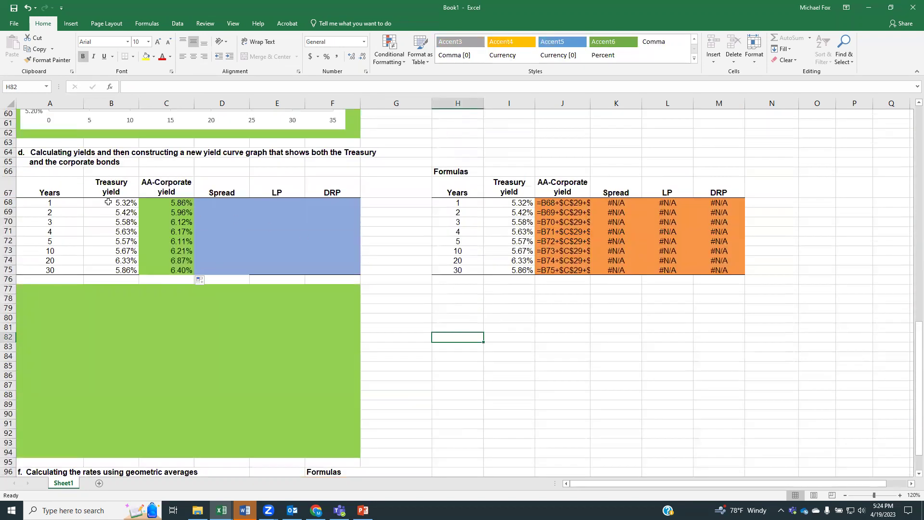
{"action": "left_click_drag", "start_coordinate": [105, 202], "coordinate": [168, 270]}
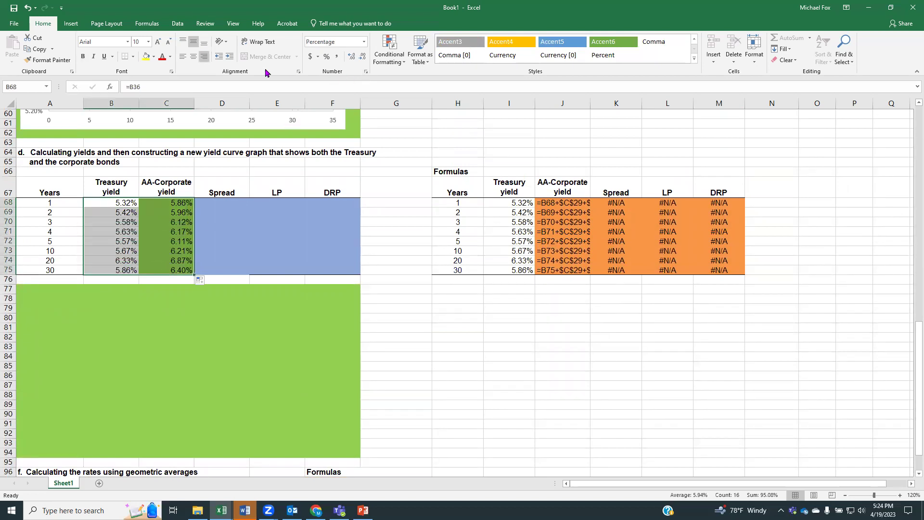
{"action": "left_click", "coordinate": [71, 24]}
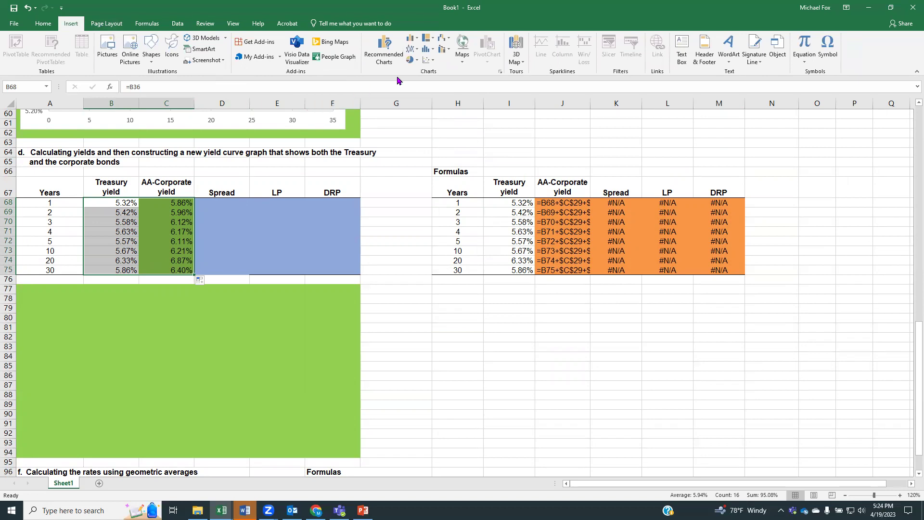
{"action": "left_click", "coordinate": [415, 50]}
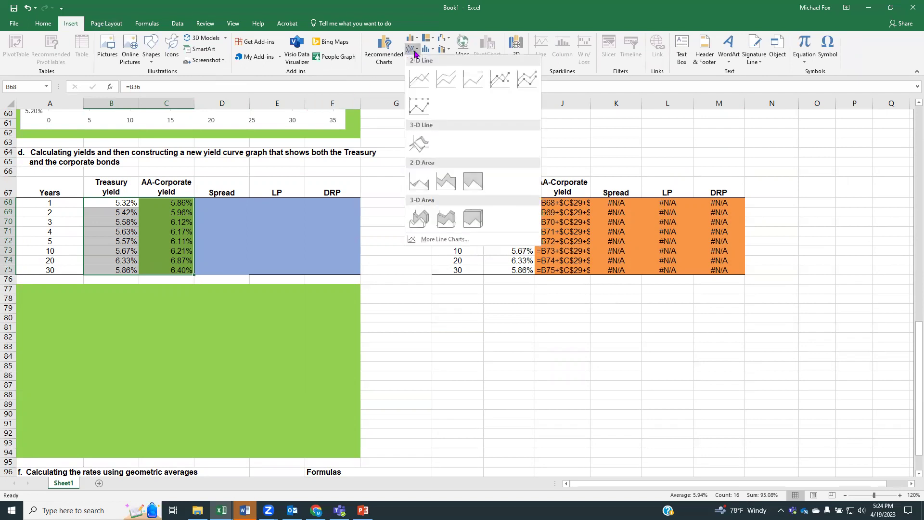
{"action": "left_click", "coordinate": [494, 82]}
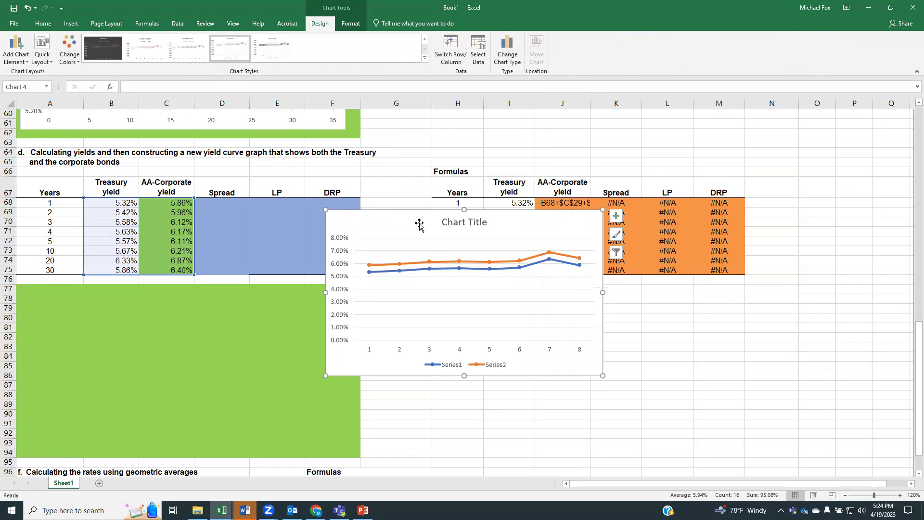
{"action": "left_click_drag", "start_coordinate": [419, 224], "coordinate": [111, 299]}
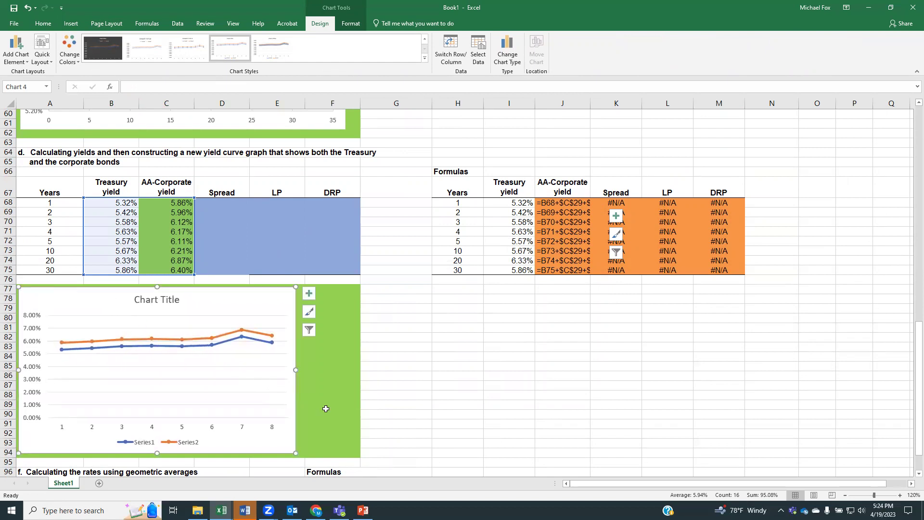
{"action": "left_click_drag", "start_coordinate": [296, 370], "coordinate": [352, 375]}
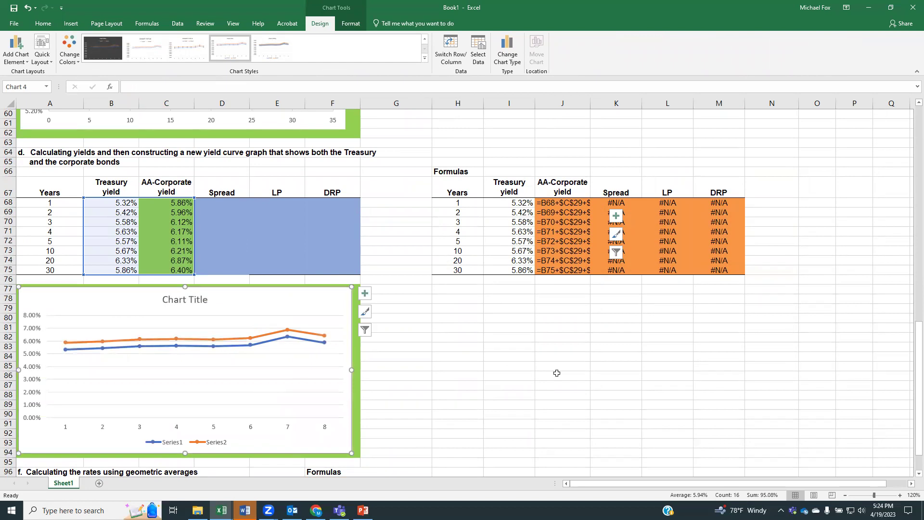
- Review the whole worksheet, from the part f rate questions and both yield curve charts up to the given assumptions and bond calculations
{"action": "scroll", "coordinate": [561, 373], "scroll_direction": "down", "scroll_amount": 4}
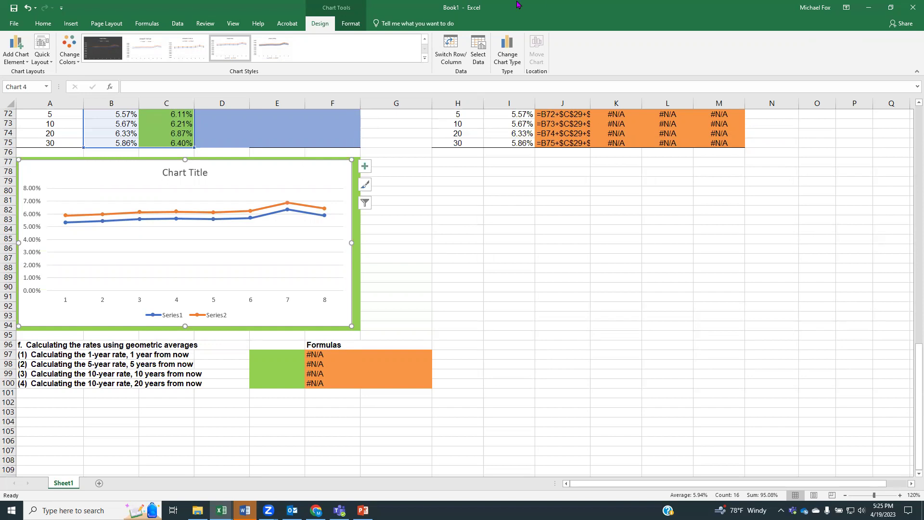
{"action": "scroll", "coordinate": [471, 219], "scroll_direction": "up", "scroll_amount": 3}
{"action": "scroll", "coordinate": [471, 220], "scroll_direction": "up", "scroll_amount": 2}
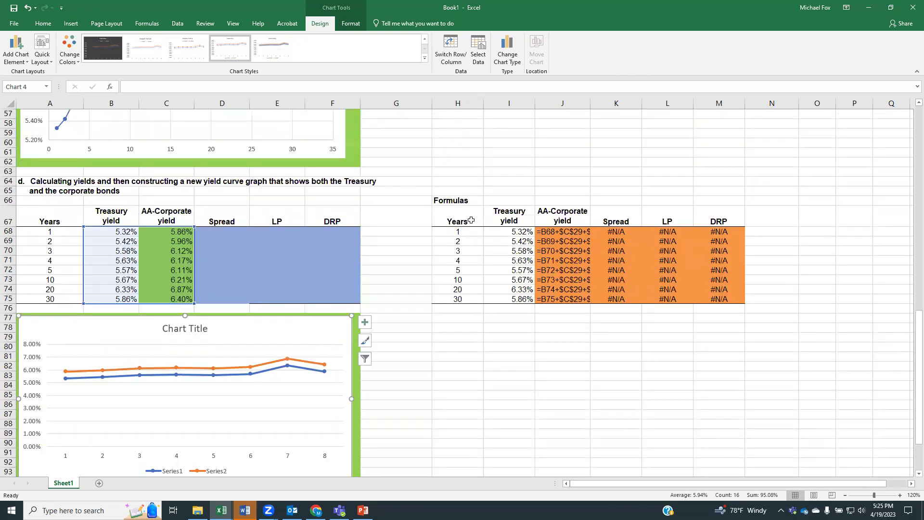
{"action": "scroll", "coordinate": [469, 216], "scroll_direction": "up", "scroll_amount": 4}
{"action": "scroll", "coordinate": [469, 216], "scroll_direction": "up", "scroll_amount": 11}
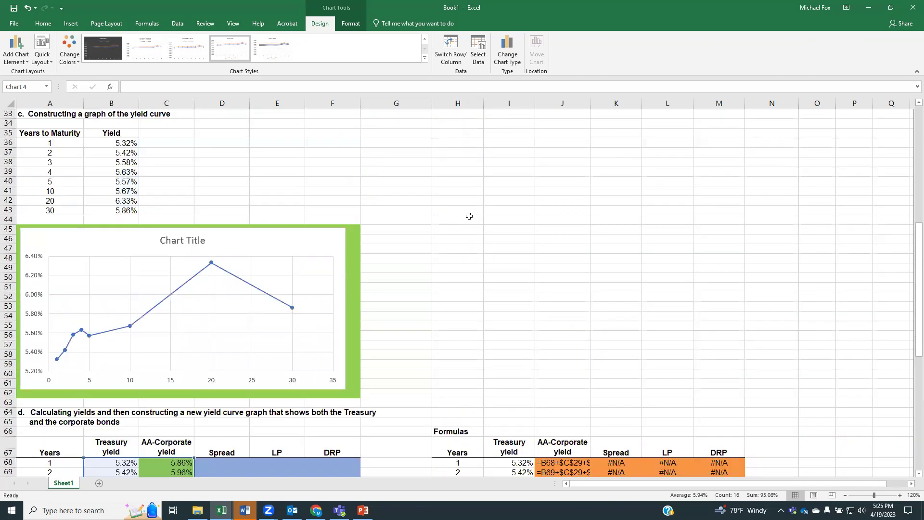
{"action": "scroll", "coordinate": [469, 216], "scroll_direction": "up", "scroll_amount": 4}
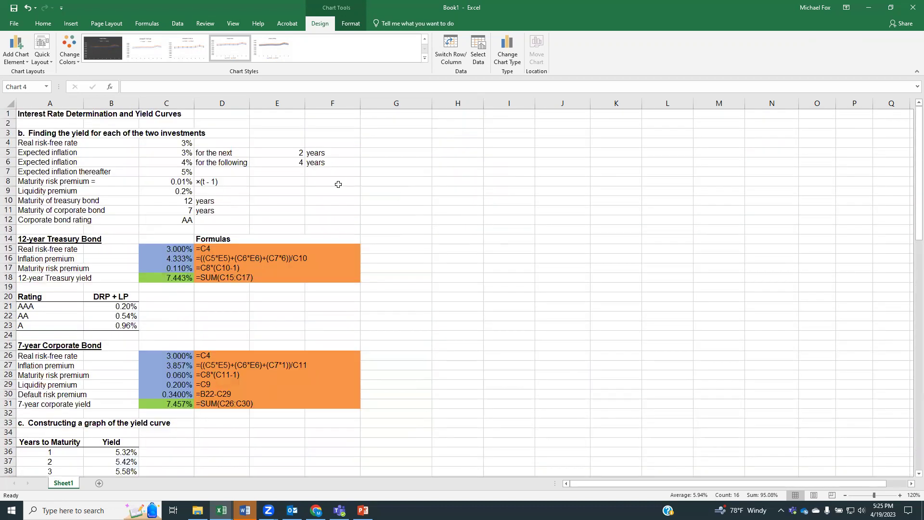
{"action": "scroll", "coordinate": [337, 183], "scroll_direction": "down", "scroll_amount": 1}
{"action": "scroll", "coordinate": [397, 182], "scroll_direction": "up", "scroll_amount": 1}
{"action": "scroll", "coordinate": [62, 268], "scroll_direction": "down", "scroll_amount": 6}
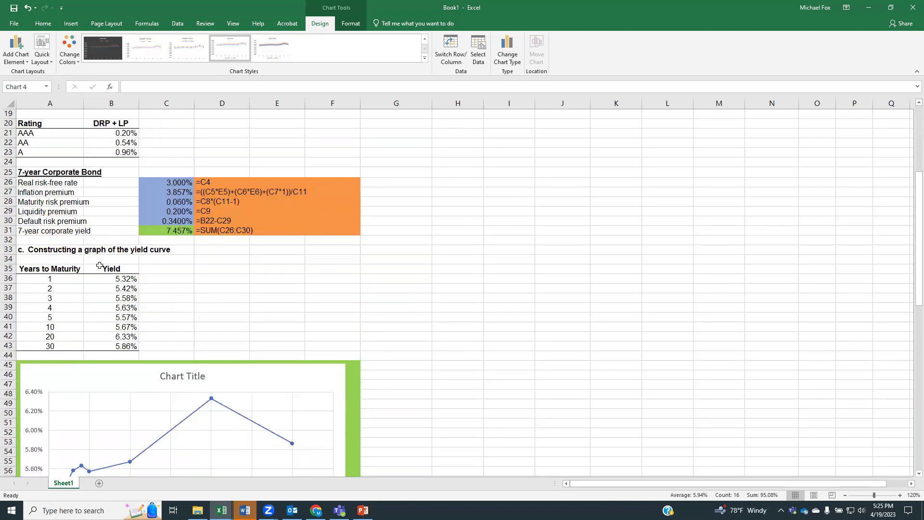
{"action": "scroll", "coordinate": [140, 261], "scroll_direction": "down", "scroll_amount": 7}
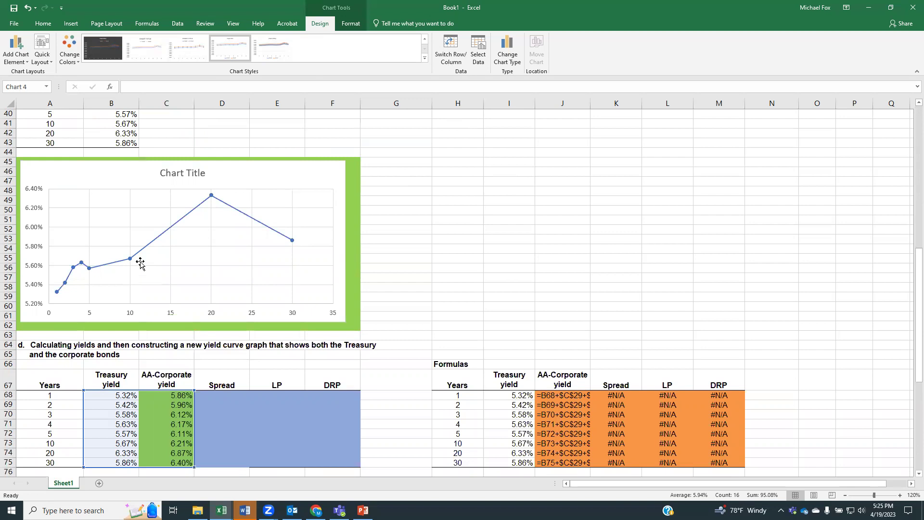
{"action": "scroll", "coordinate": [140, 262], "scroll_direction": "up", "scroll_amount": 9}
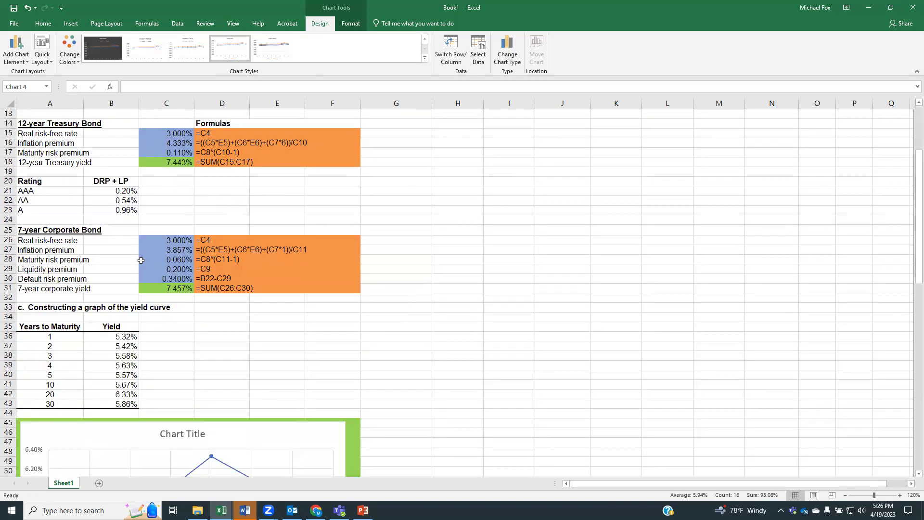
{"action": "scroll", "coordinate": [140, 260], "scroll_direction": "up", "scroll_amount": 1}
{"action": "scroll", "coordinate": [141, 260], "scroll_direction": "up", "scroll_amount": 3}
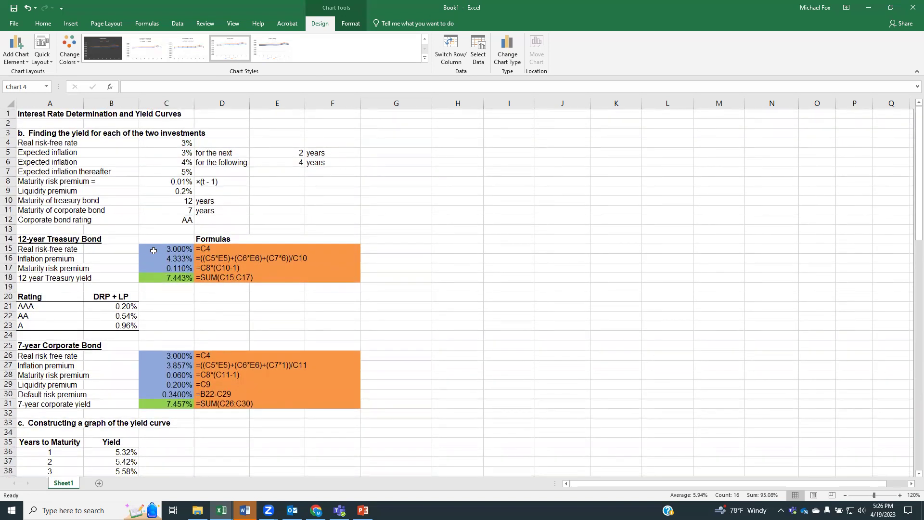
- Examine the premium formulas of the 12-year Treasury bond and the liquidity and default risk premium formulas of the 7-year corporate bond
{"action": "left_click", "coordinate": [154, 250]}
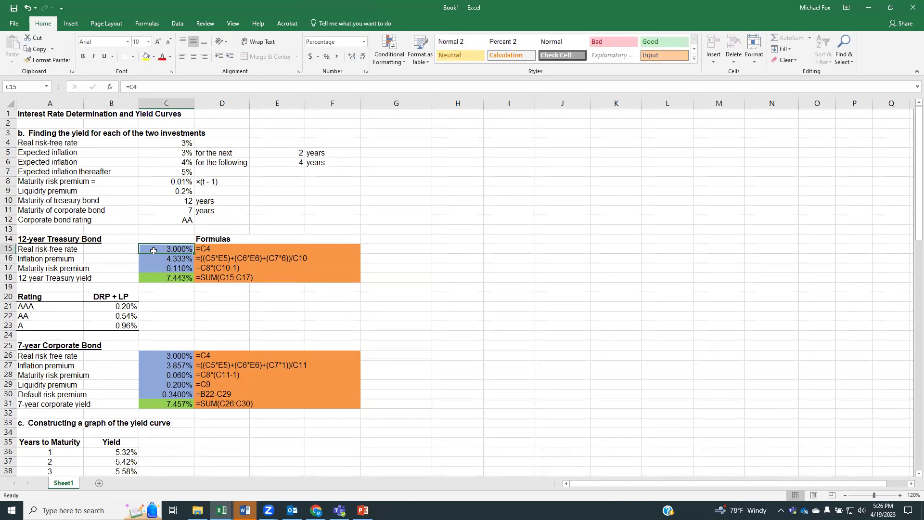
{"action": "left_click", "coordinate": [153, 260]}
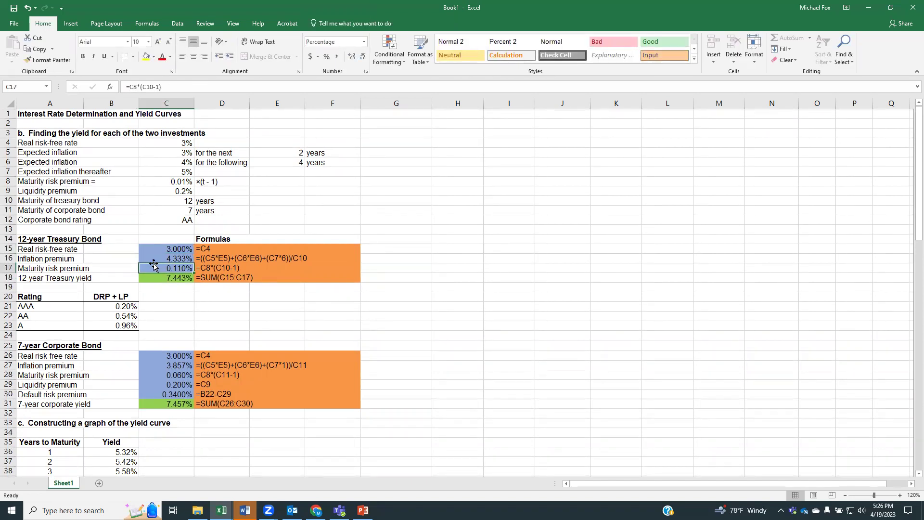
{"action": "left_click", "coordinate": [148, 267]}
{"action": "left_click", "coordinate": [150, 387]}
{"action": "left_click", "coordinate": [150, 394]}
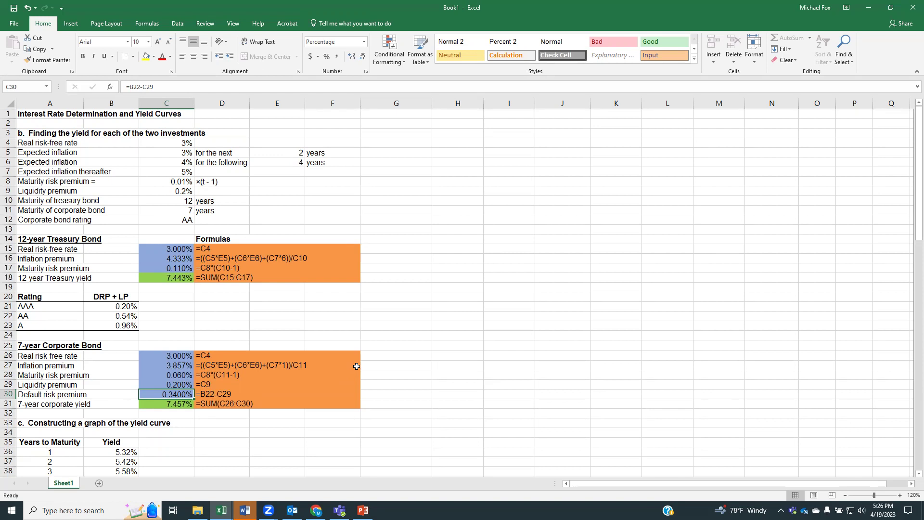
{"action": "scroll", "coordinate": [458, 405], "scroll_direction": "down", "scroll_amount": 1}
{"action": "scroll", "coordinate": [457, 404], "scroll_direction": "down", "scroll_amount": 3}
{"action": "scroll", "coordinate": [455, 404], "scroll_direction": "up", "scroll_amount": 4}
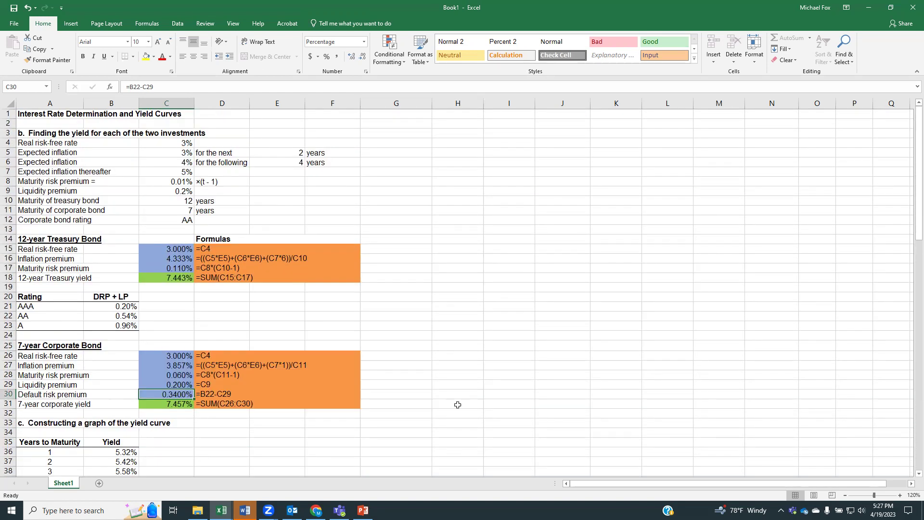